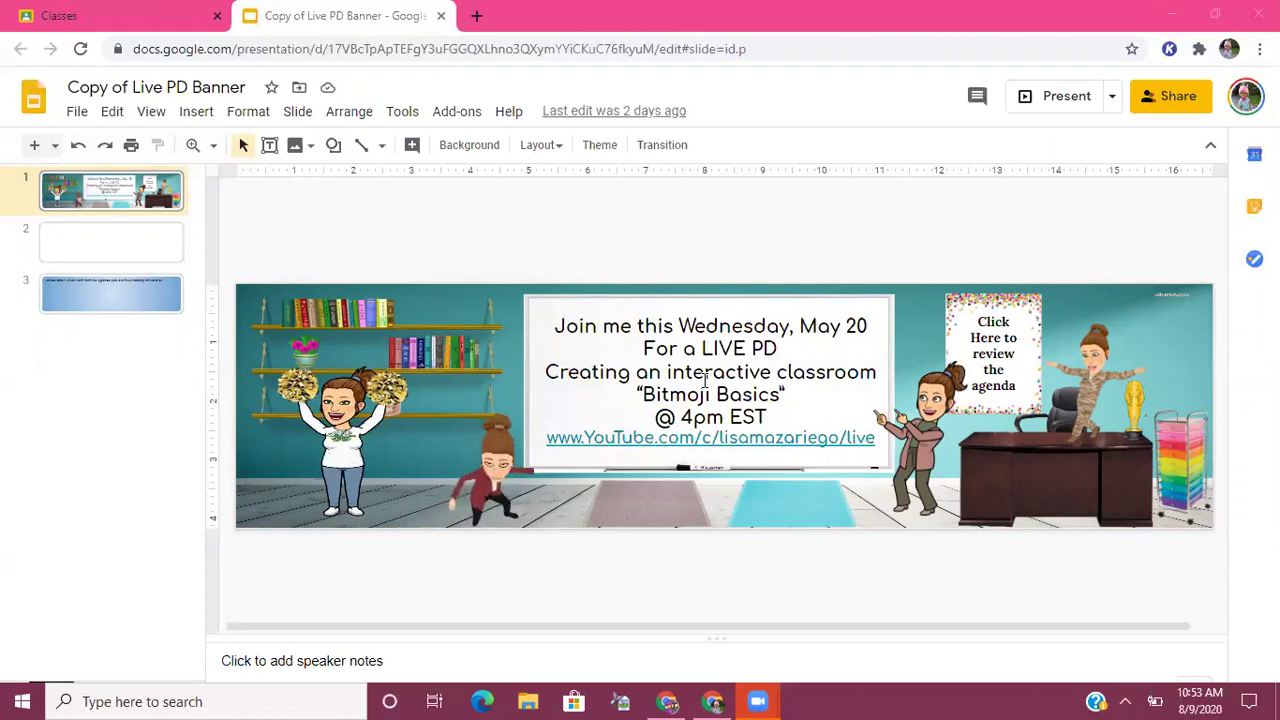
Step: Switch to Google Classroom and display the classwork of the practice class that has 1 student
click(89, 16)
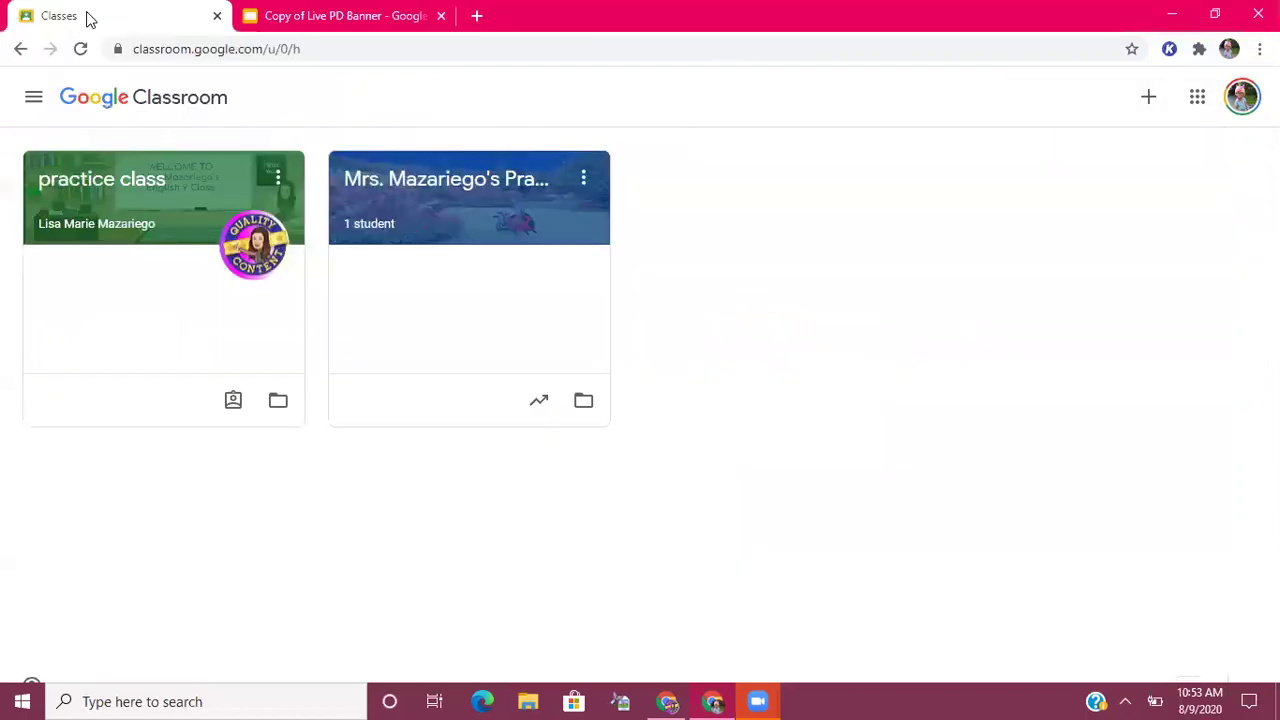
click(450, 220)
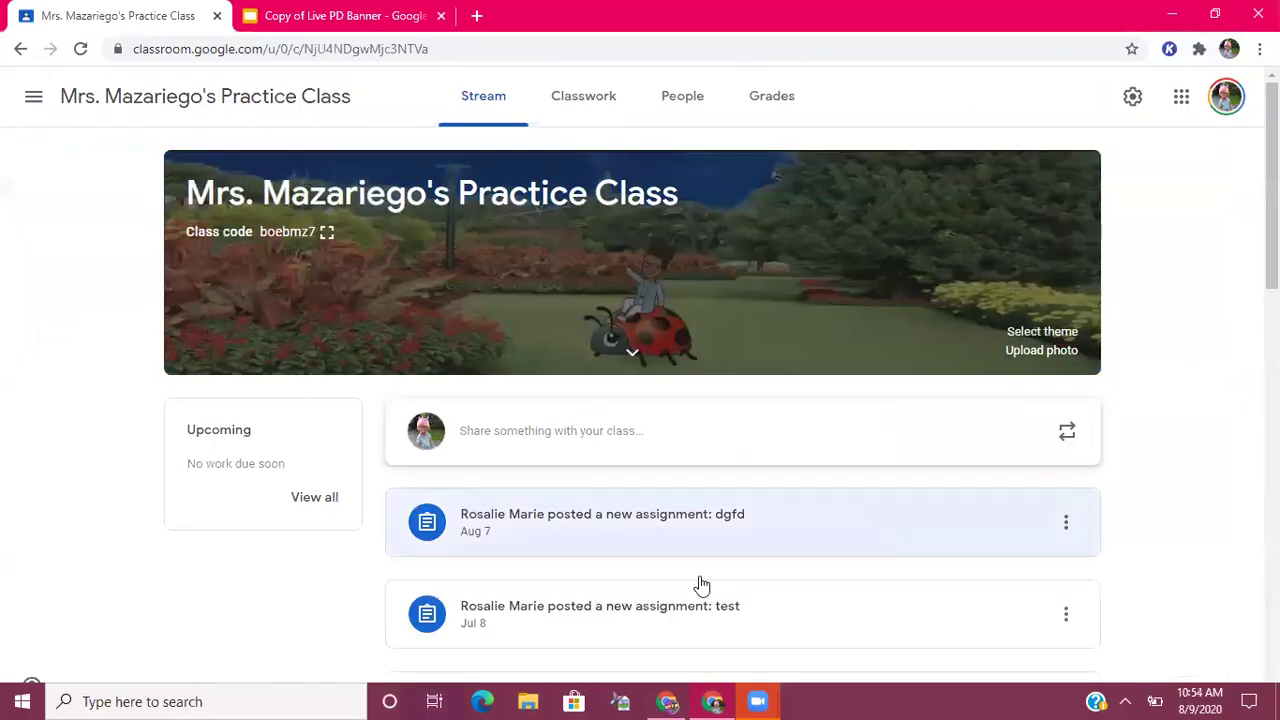
scroll(702, 585, down, 1)
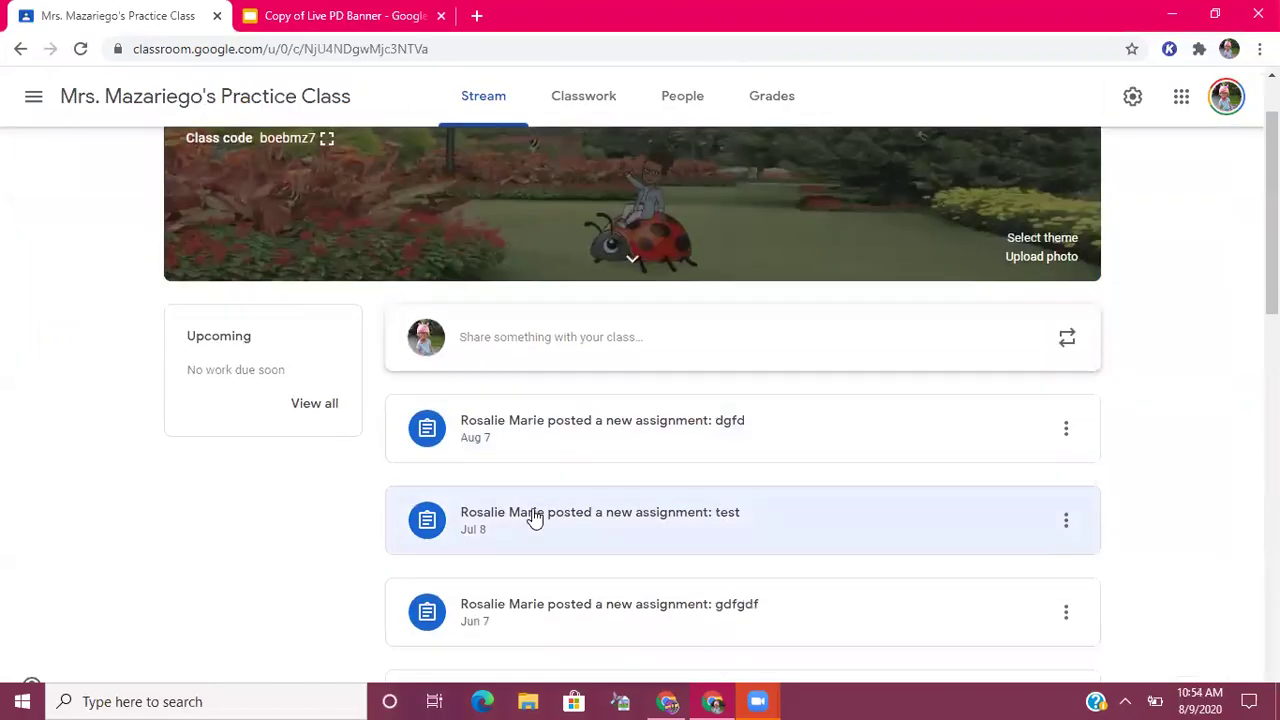
click(594, 100)
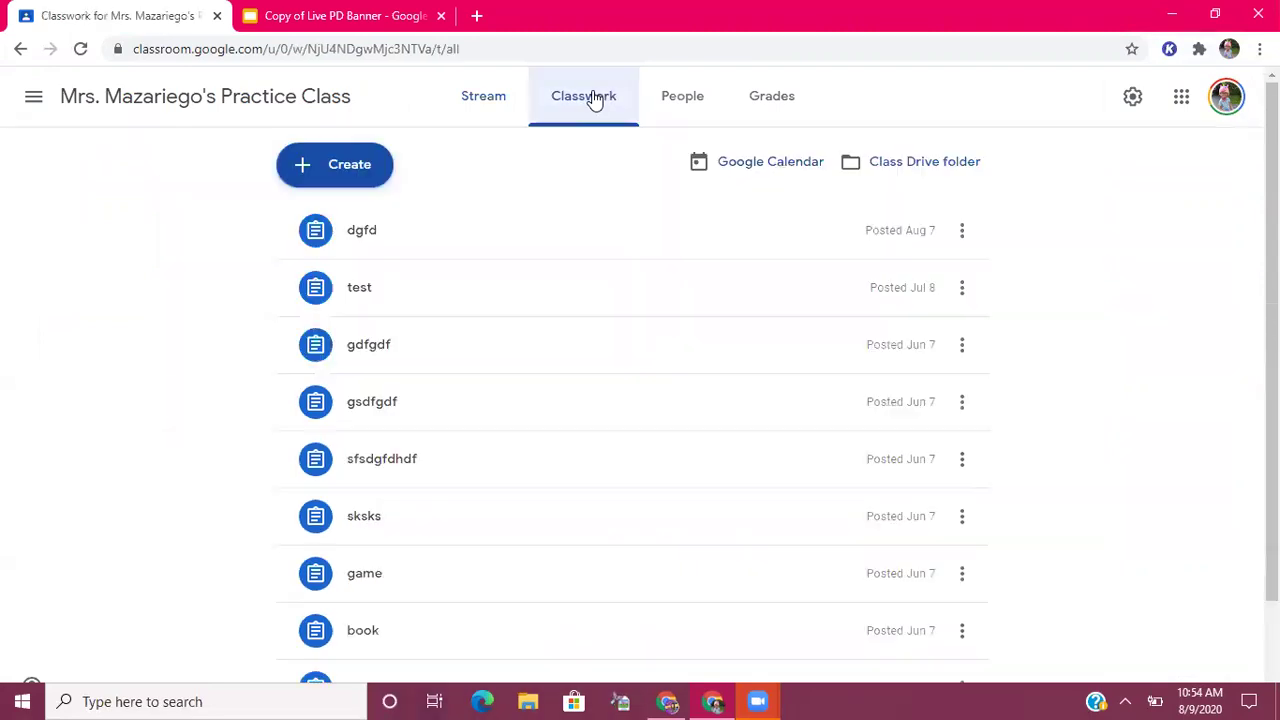
Step: Create a new assignment in the classwork and title it "interactive classroom"
click(329, 160)
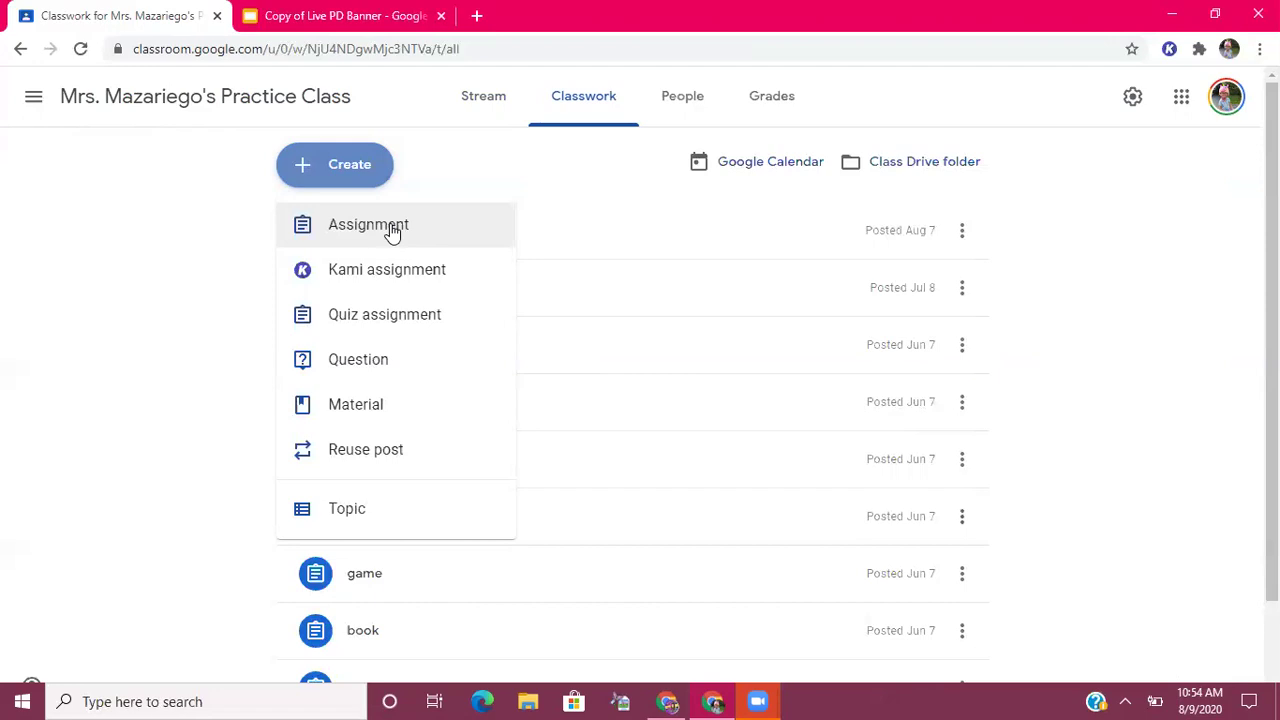
click(391, 230)
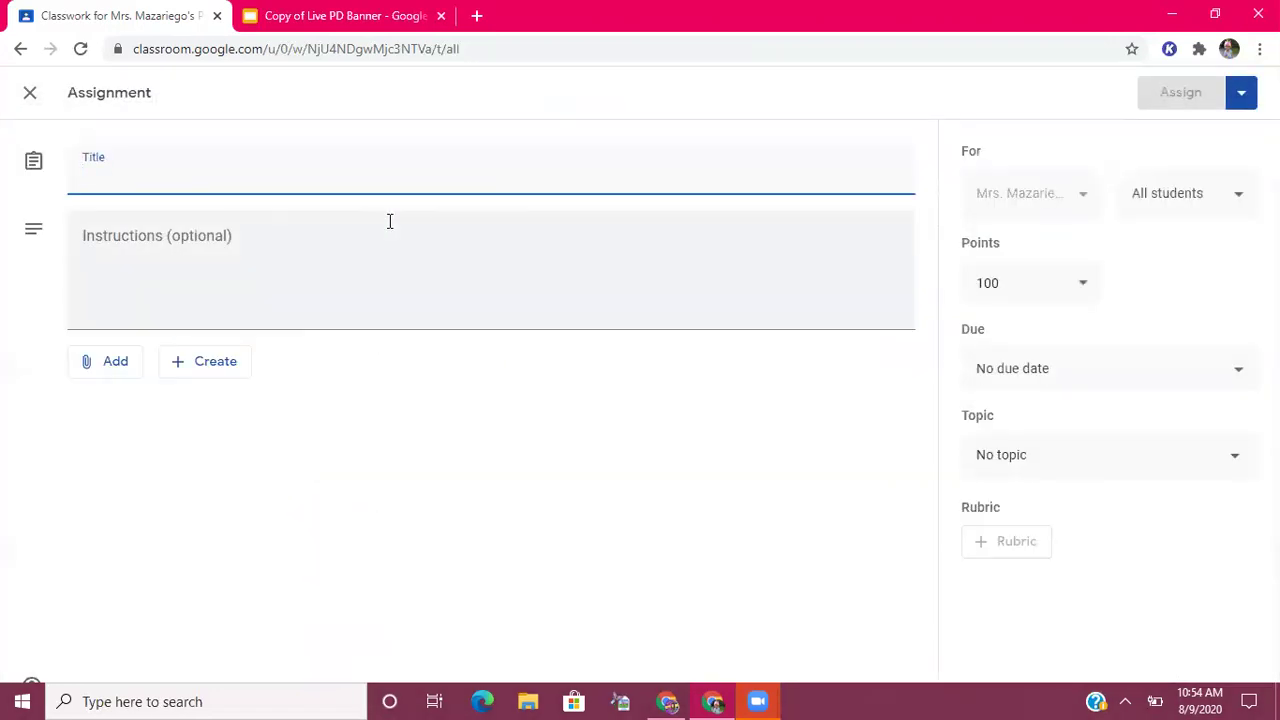
text(interactive classoom)
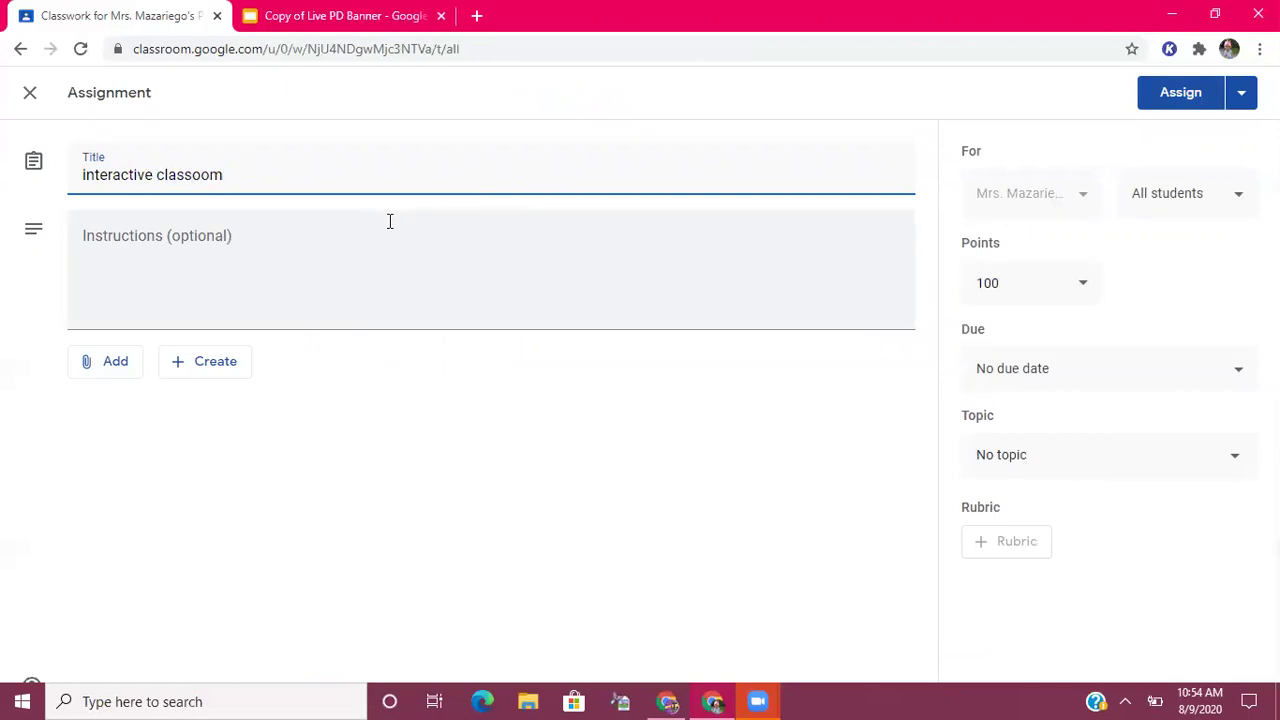
key(BackSpace)
key(BackSpace)
key(BackSpace)
key(BackSpace)
text(sroom)
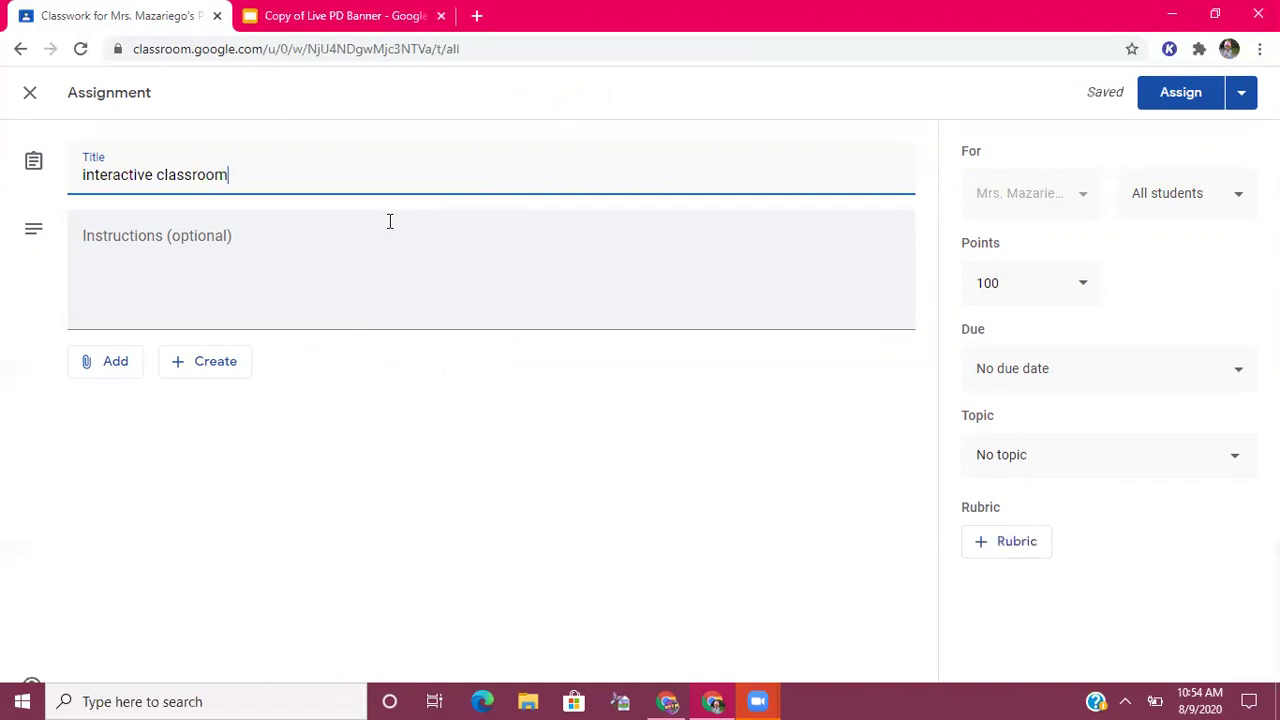
Step: Enter "Welcome to my class" as the assignment's instructions
click(128, 247)
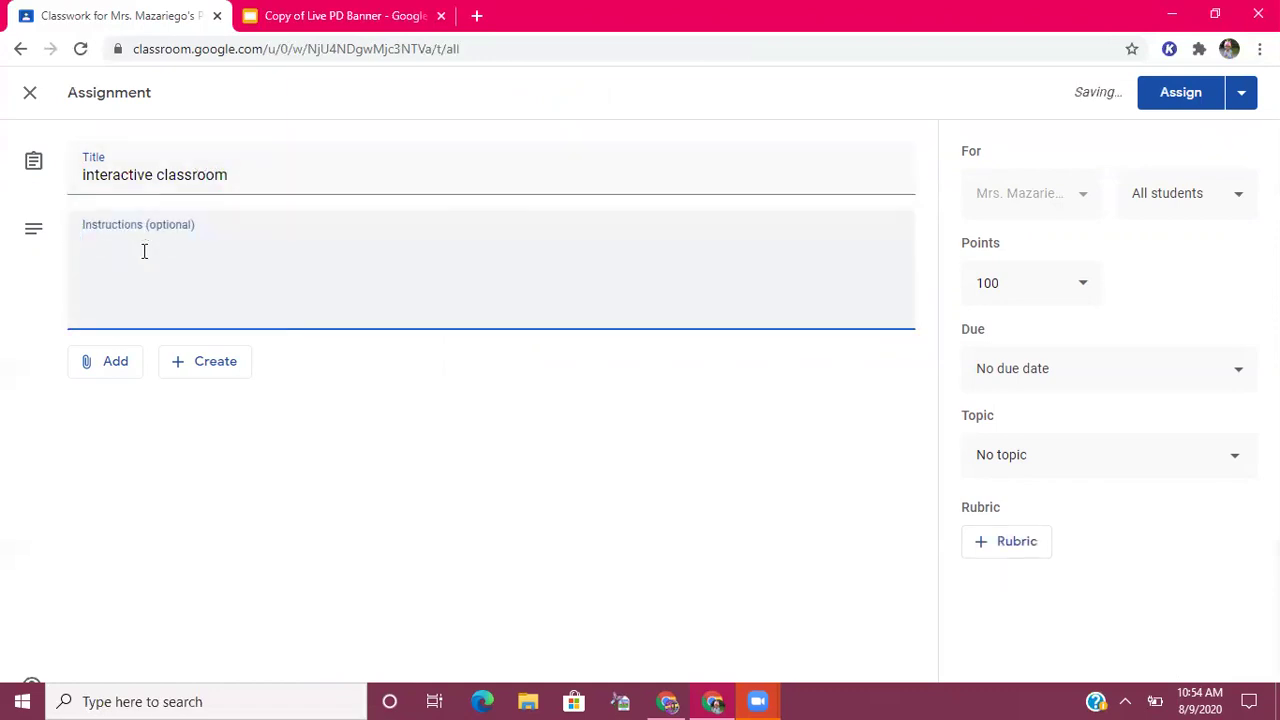
text(WElcome to my class)
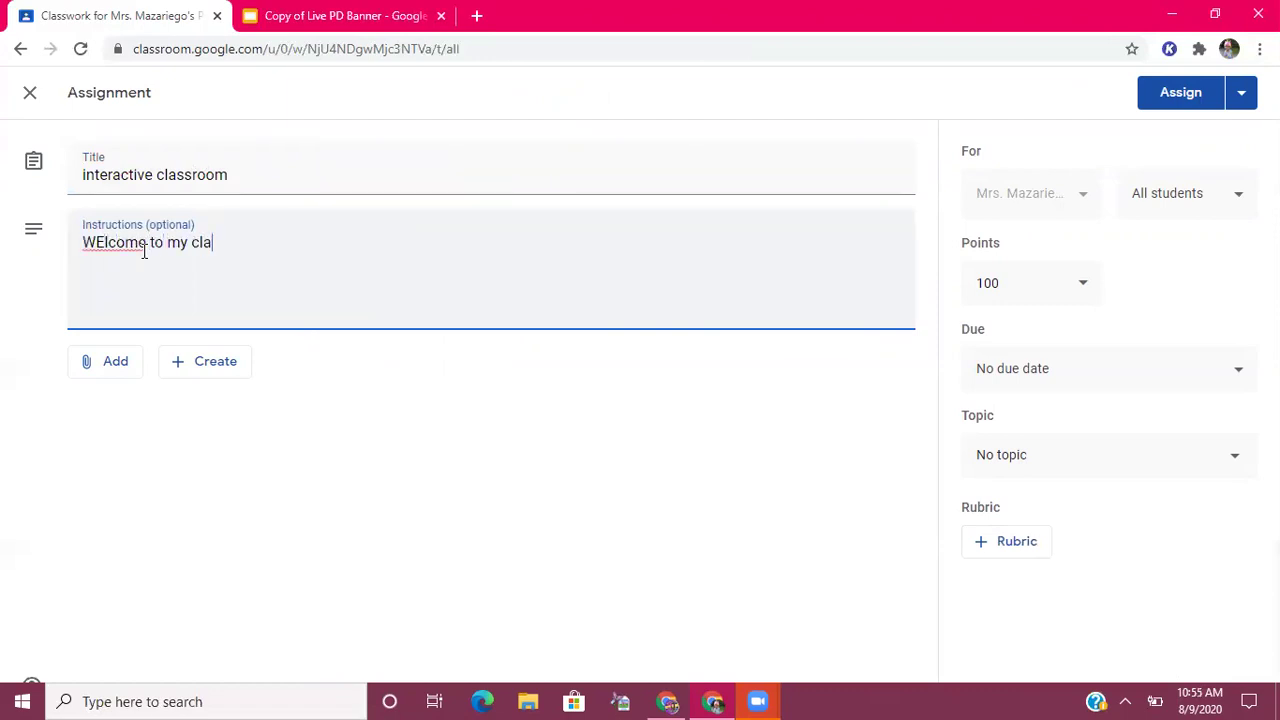
key(Left)
key(Left)
key(Left)
key(Left)
key(Left)
key(Left)
key(Left)
key(Left)
key(Left)
key(Left)
key(Left)
key(Left)
key(Left)
key(Left)
key(Left)
key(Left)
key(Left)
key(Left)
key(Left)
key(Right)
key(BackSpace)
text(e)
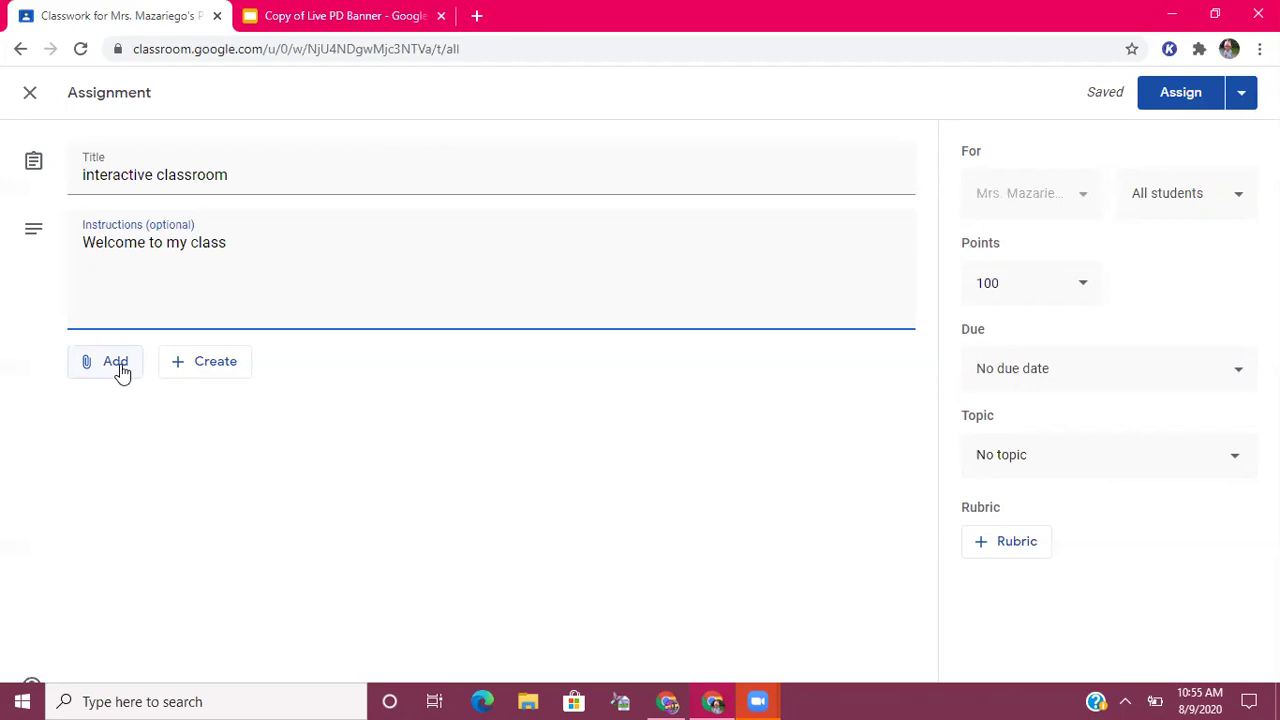
Step: Attach the Copy of Live PD Banner presentation from Google Drive to the assignment
click(117, 366)
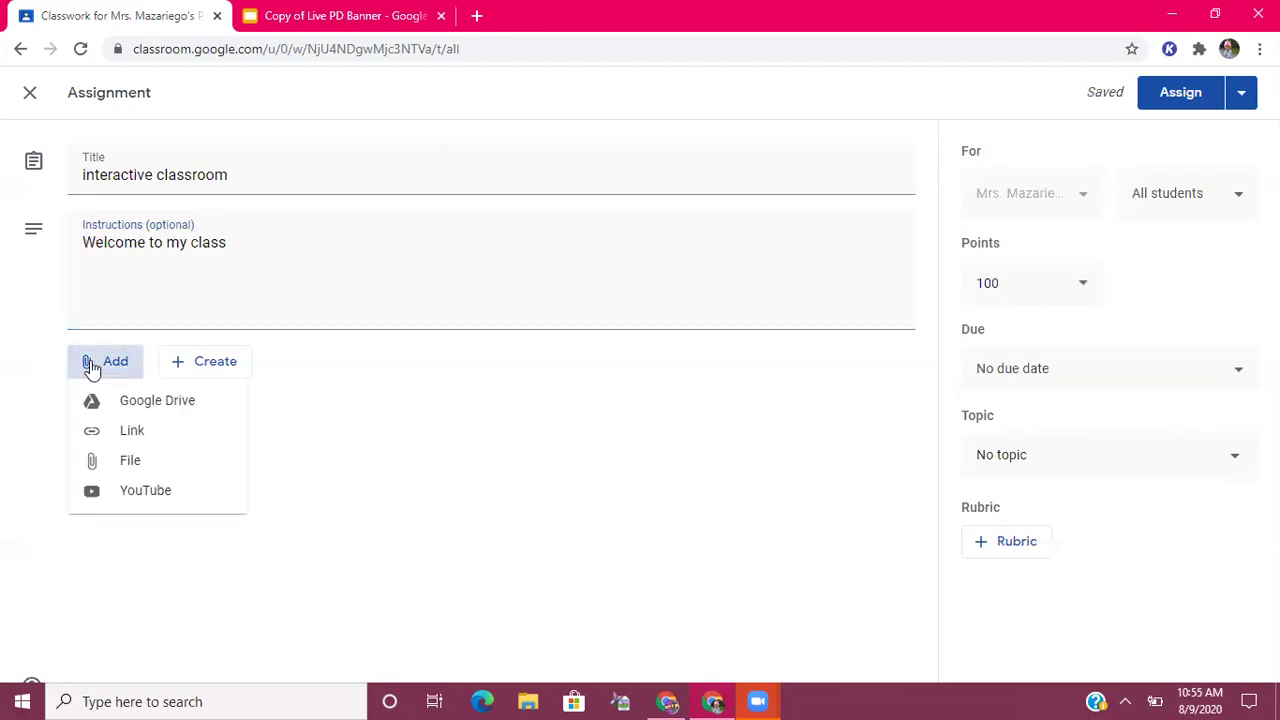
click(141, 410)
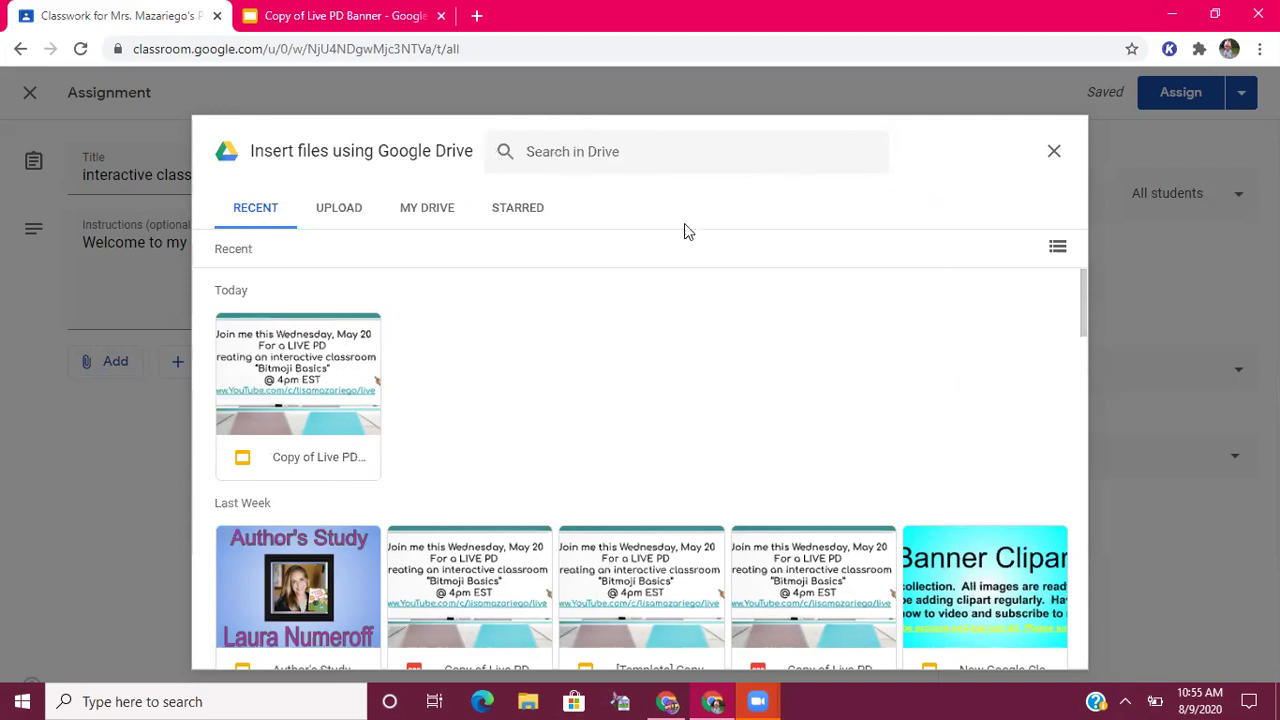
double_click(313, 455)
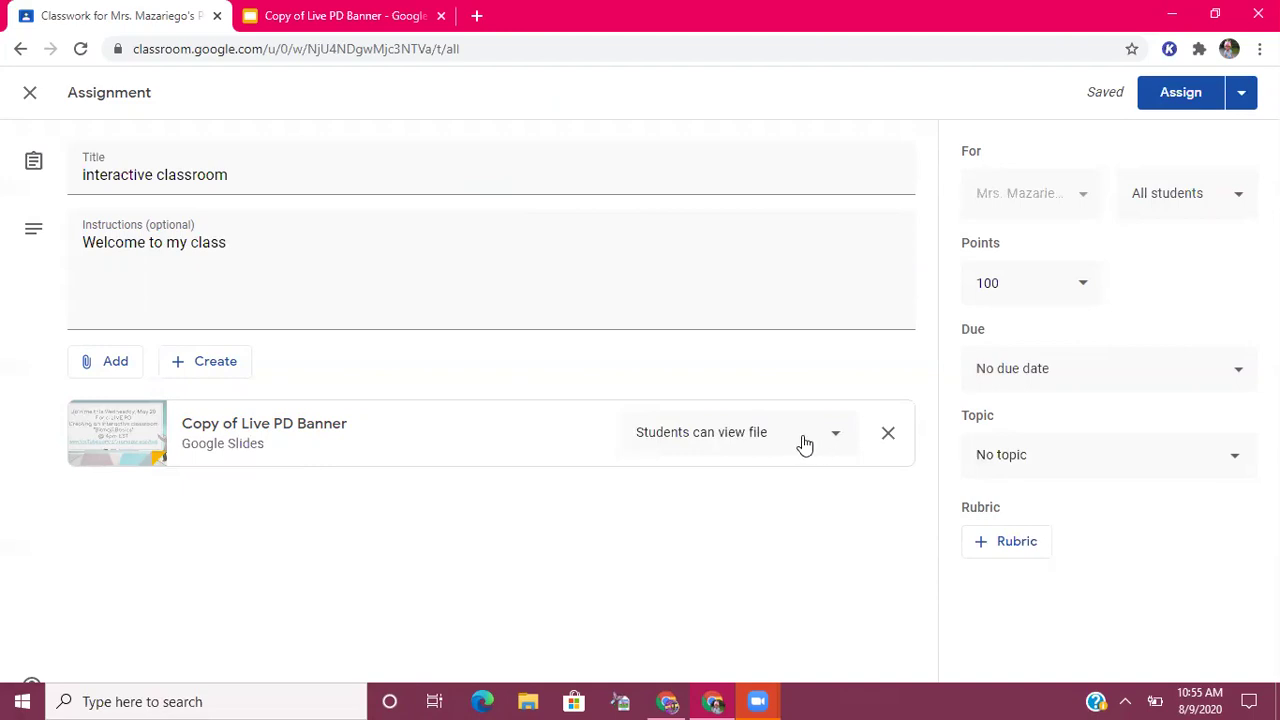
Step: Switch to the Copy of Live PD Banner presentation in Google Slides and examine slide 3's question and slide 1's linked agenda poster and books
click(360, 27)
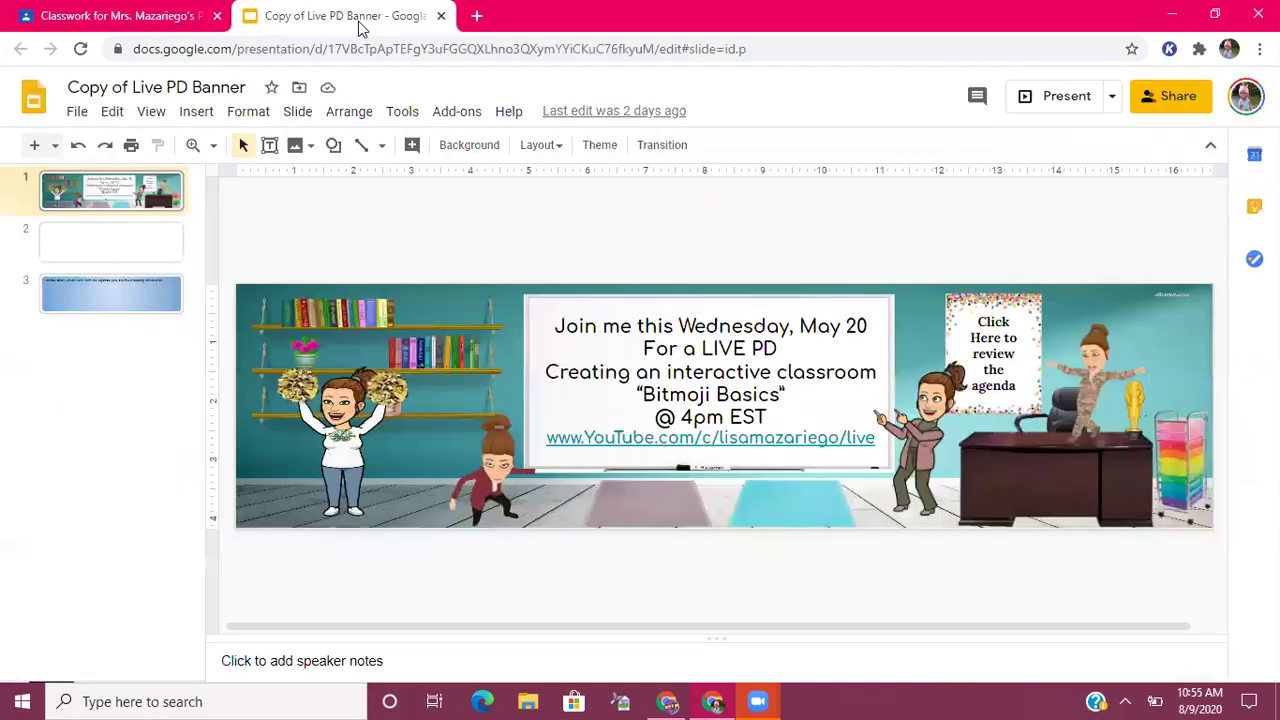
click(103, 302)
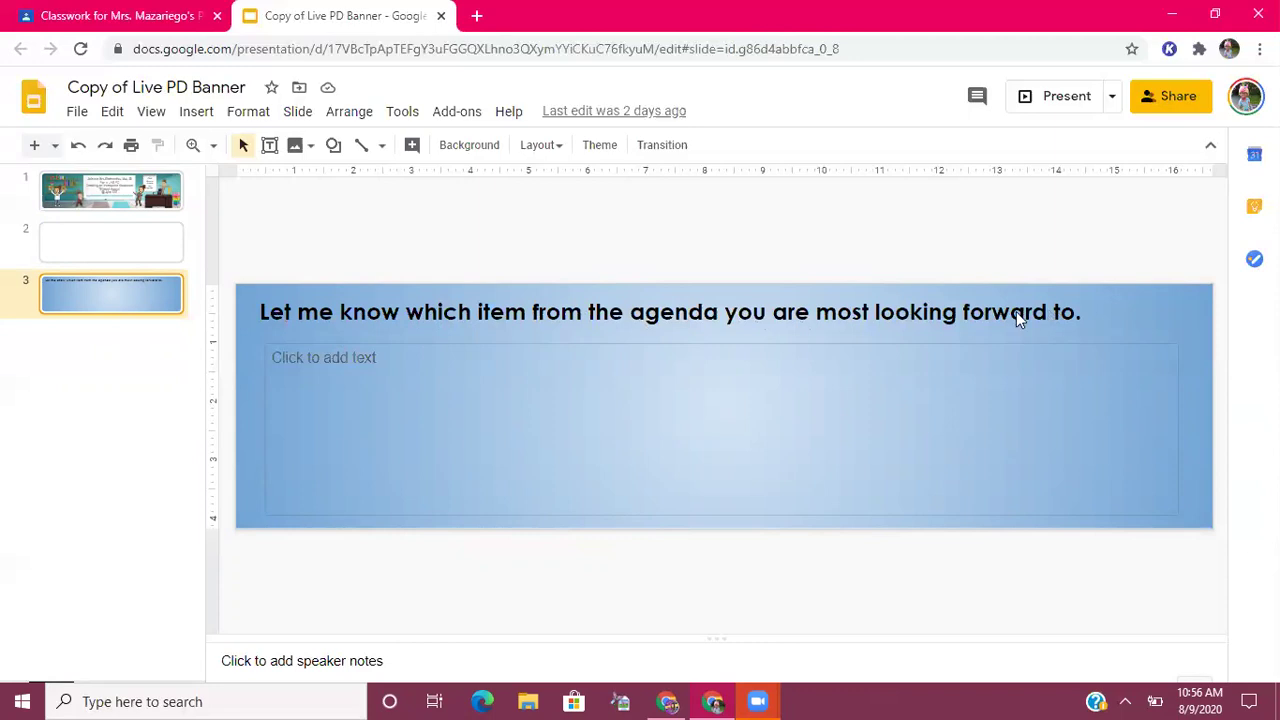
click(48, 203)
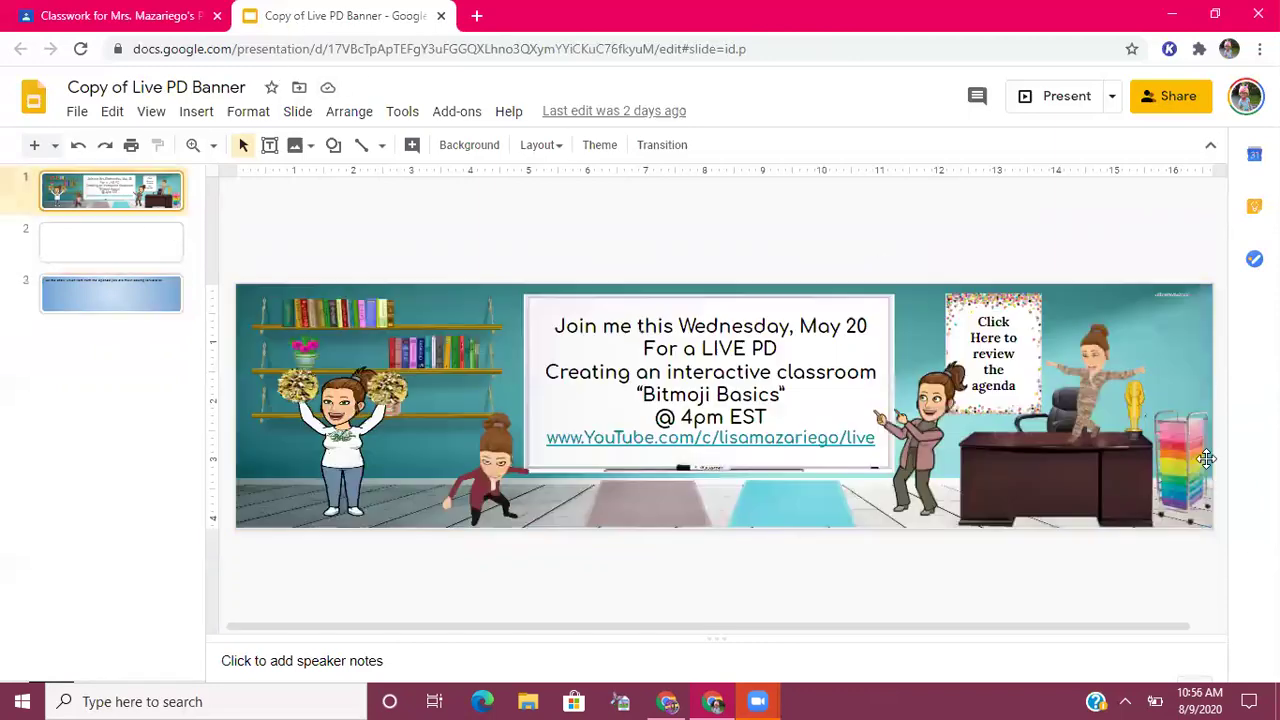
click(999, 378)
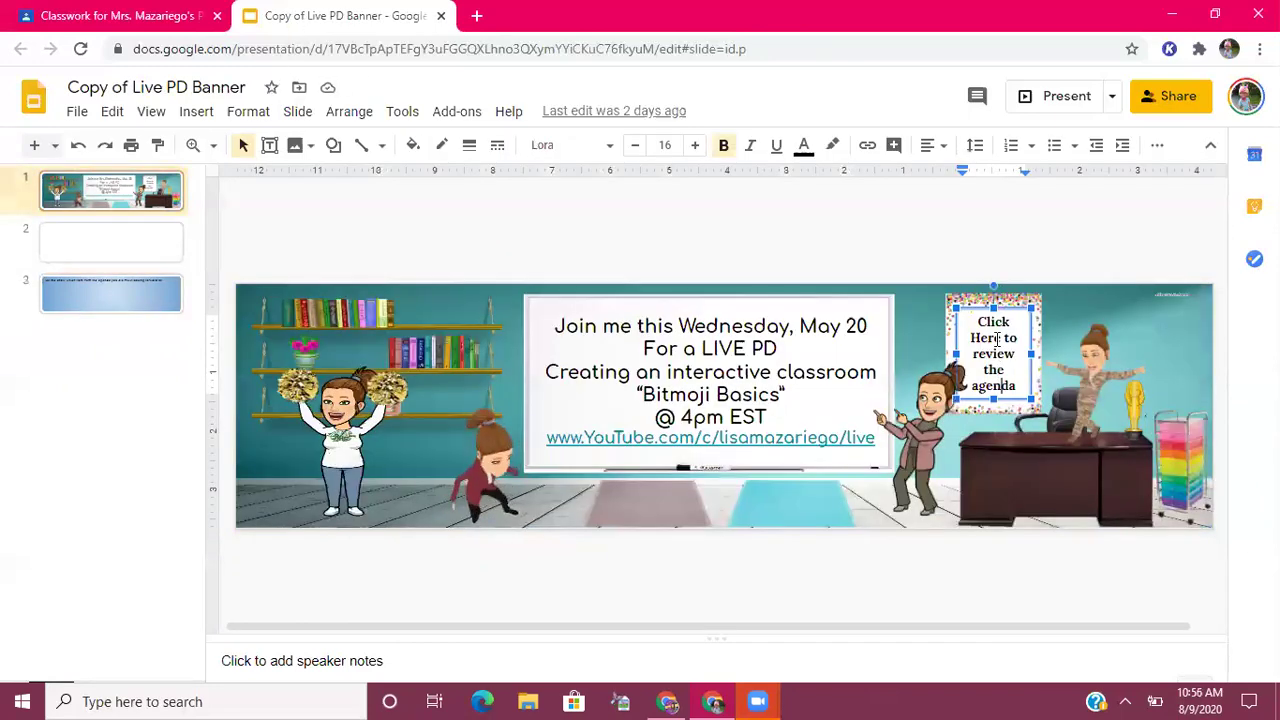
click(995, 298)
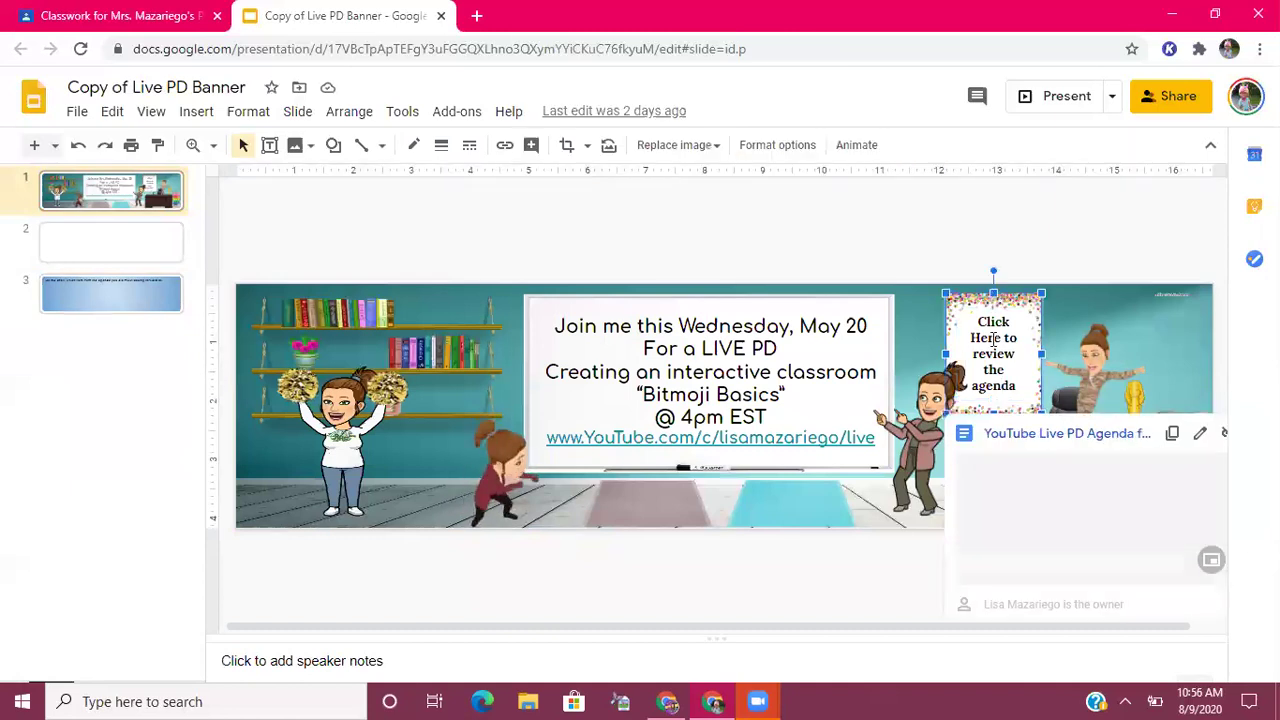
mouse_move(1040, 565)
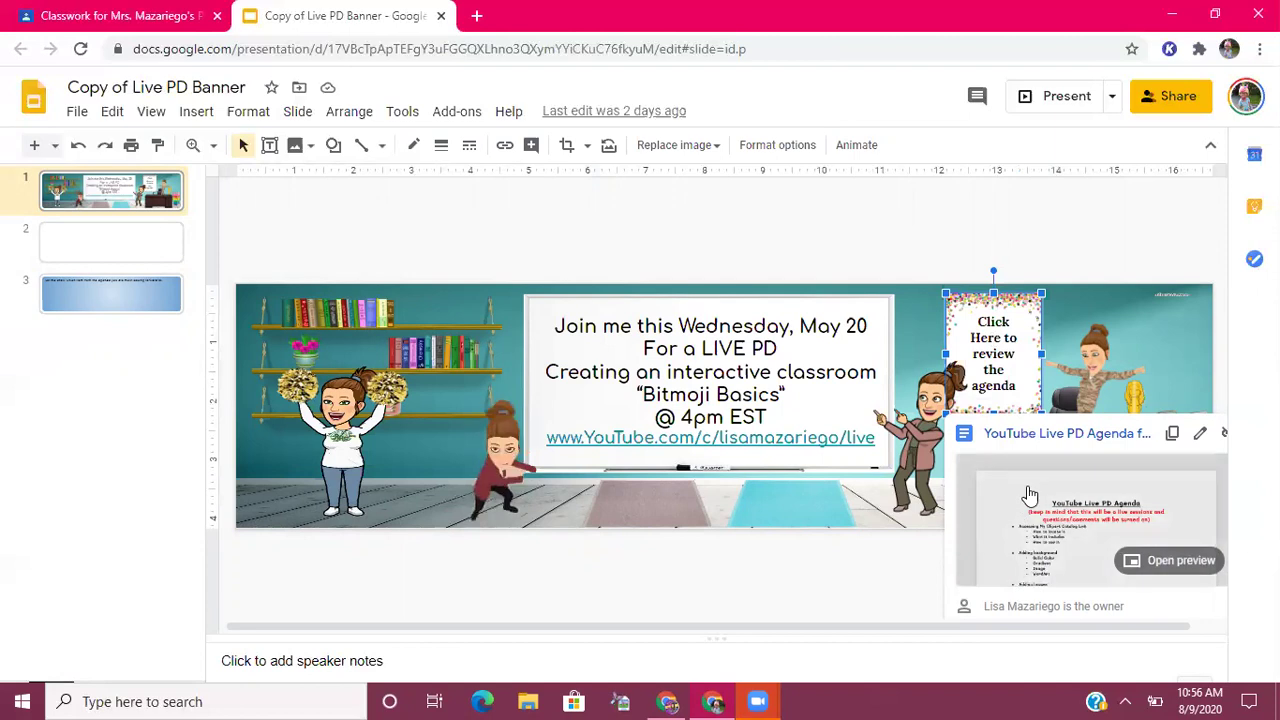
click(450, 355)
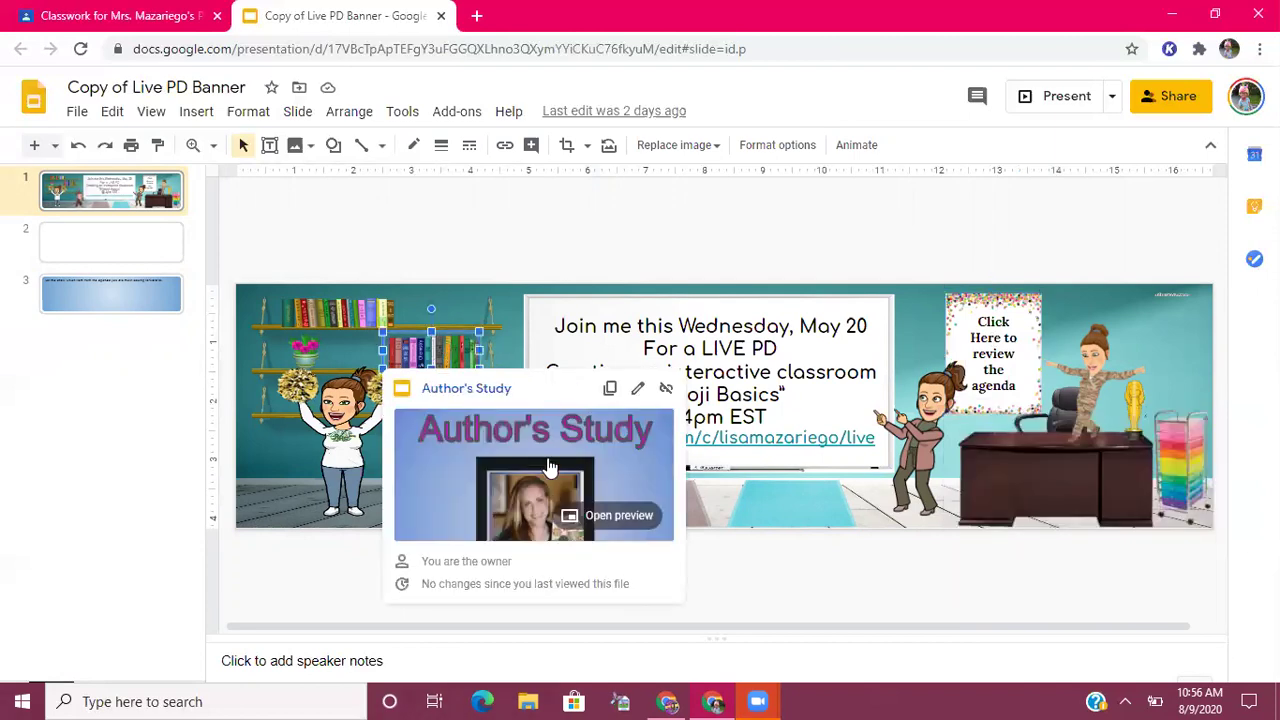
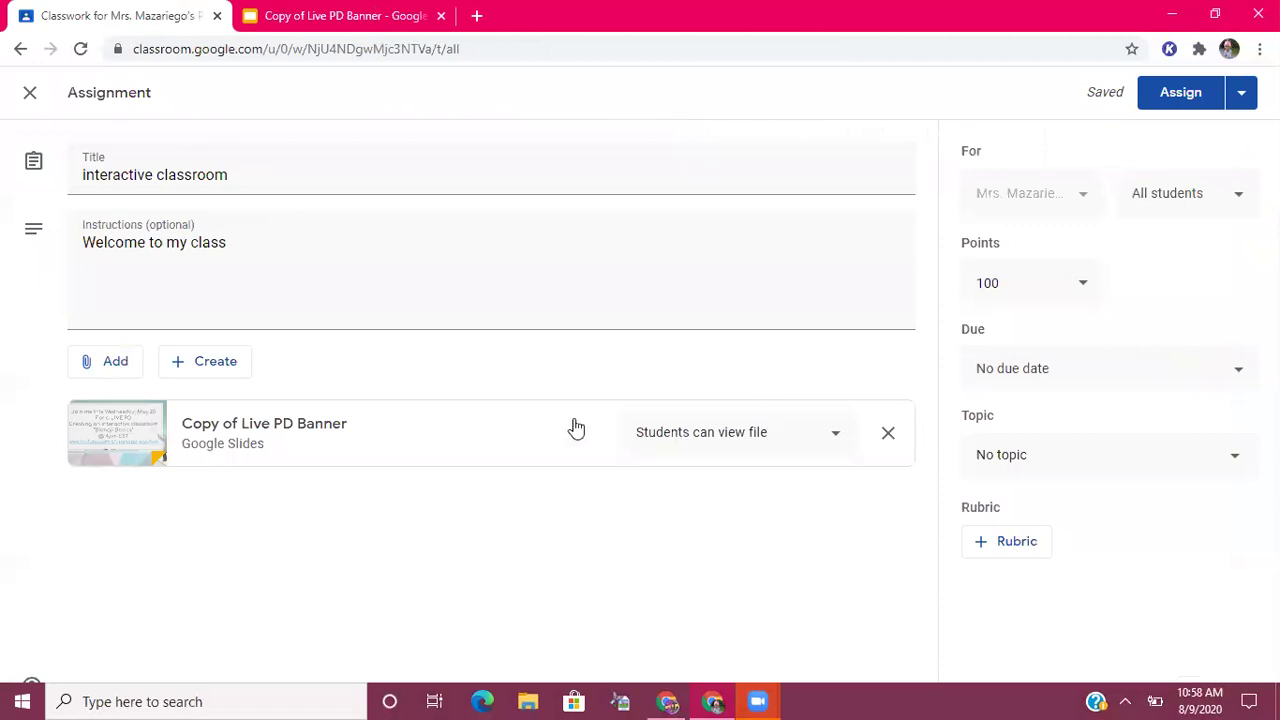
Step: Set the attached presentation to "Make a copy for each student" and assign the assignment to the class
click(832, 438)
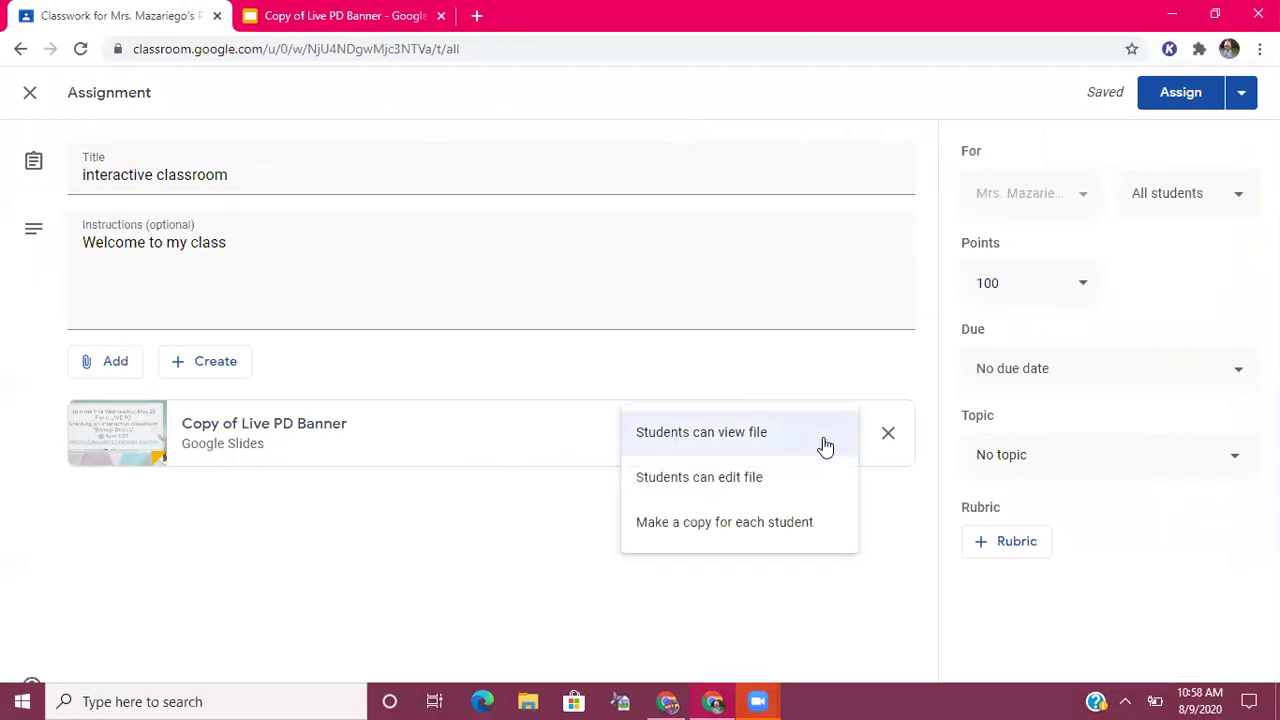
click(710, 522)
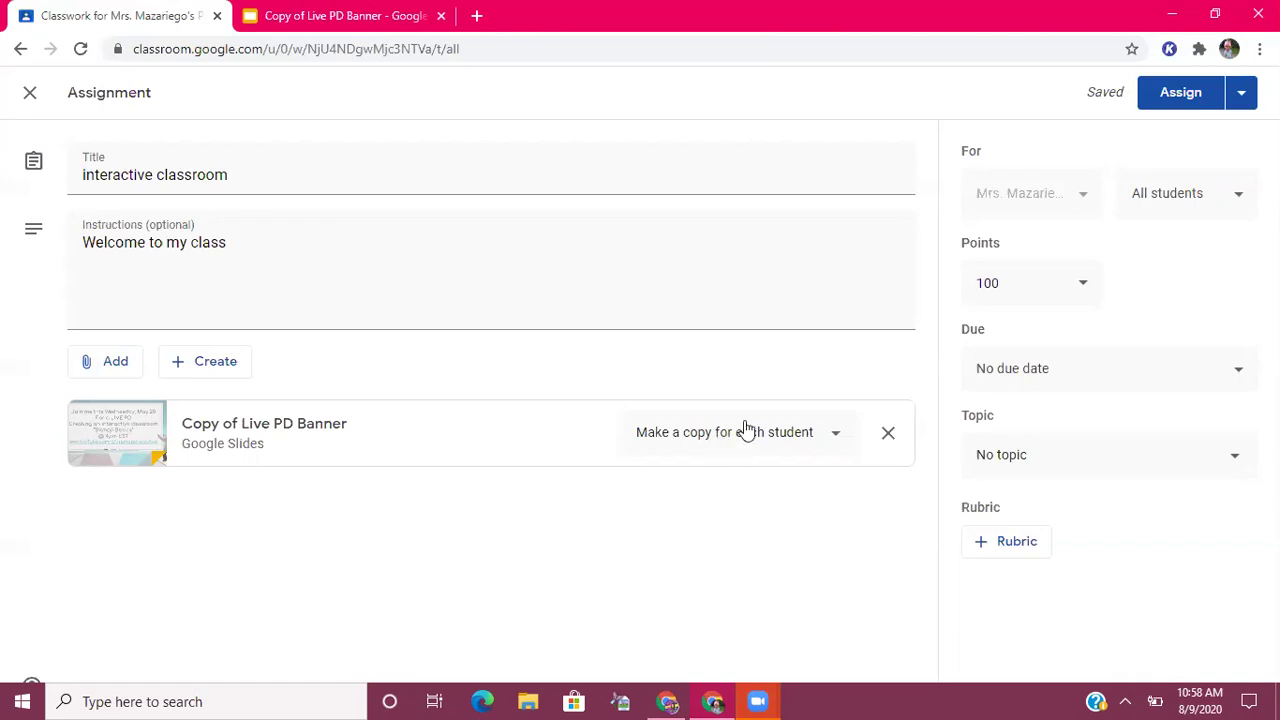
click(1166, 92)
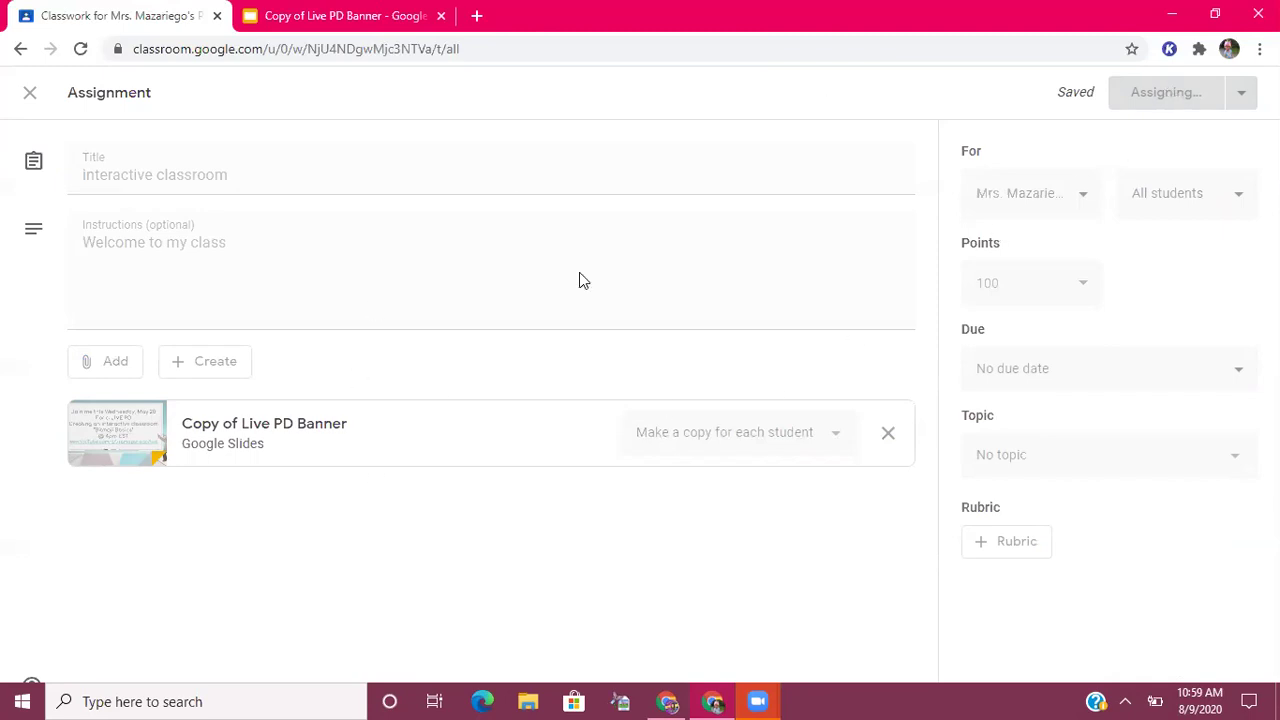
Step: Switch to the Copy of Live PD Banner presentation in Google Slides and download it as a PDF document
click(322, 16)
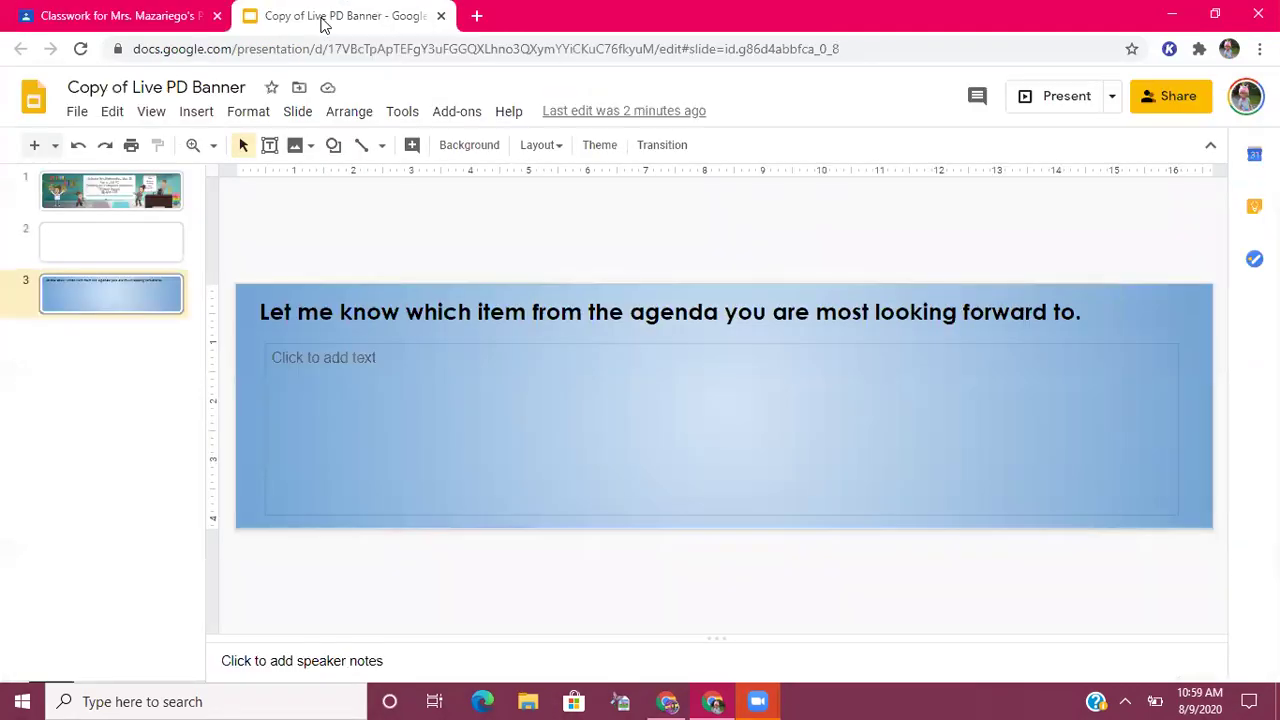
key(Up)
key(Down)
click(78, 114)
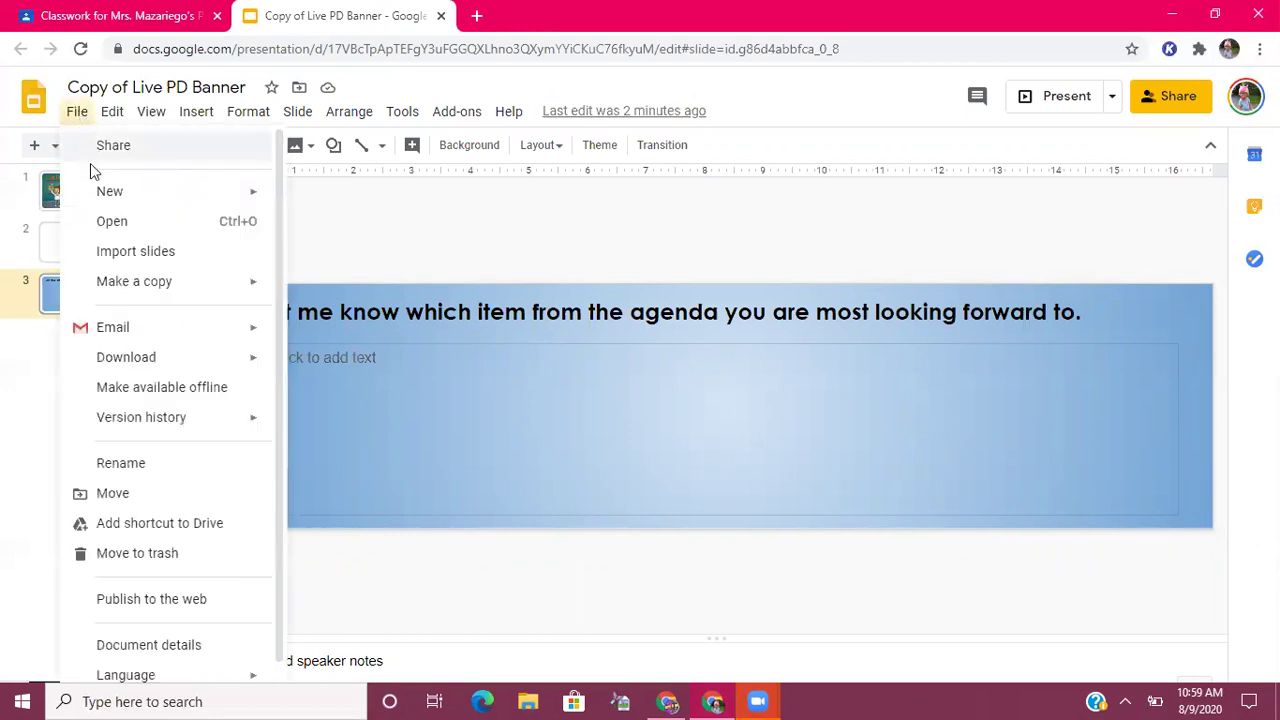
click(78, 112)
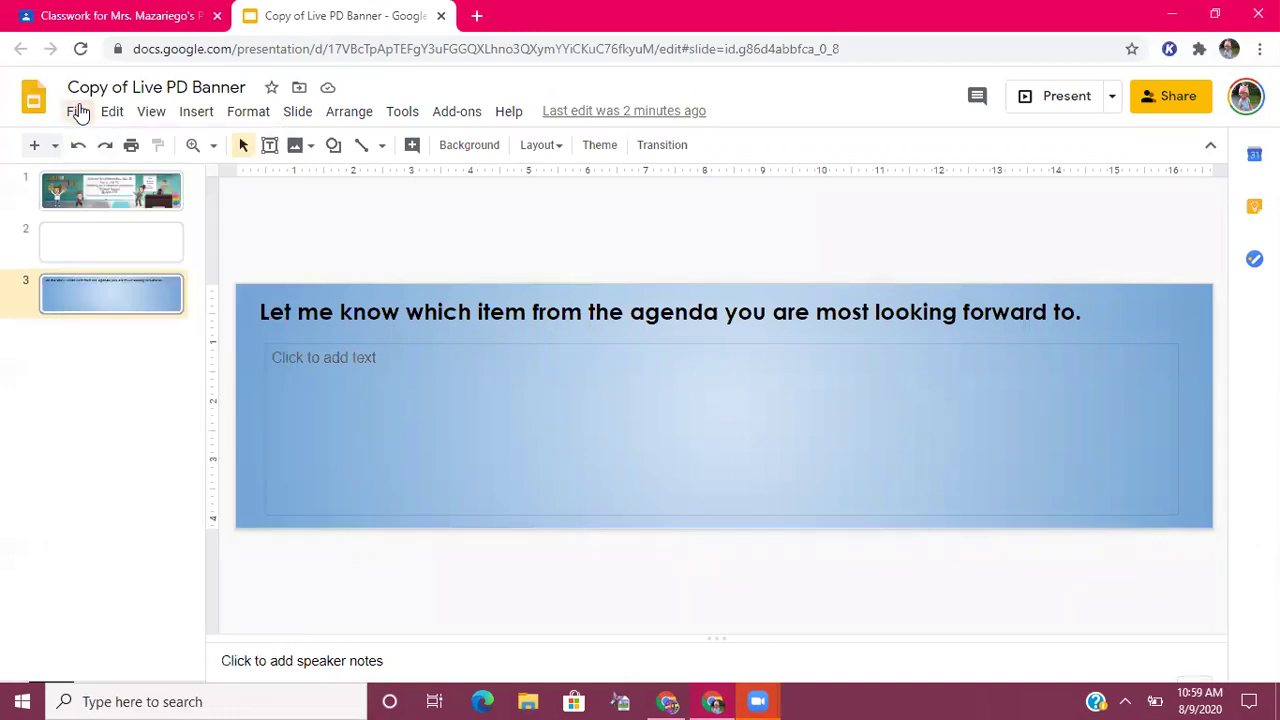
click(78, 112)
mouse_move(158, 362)
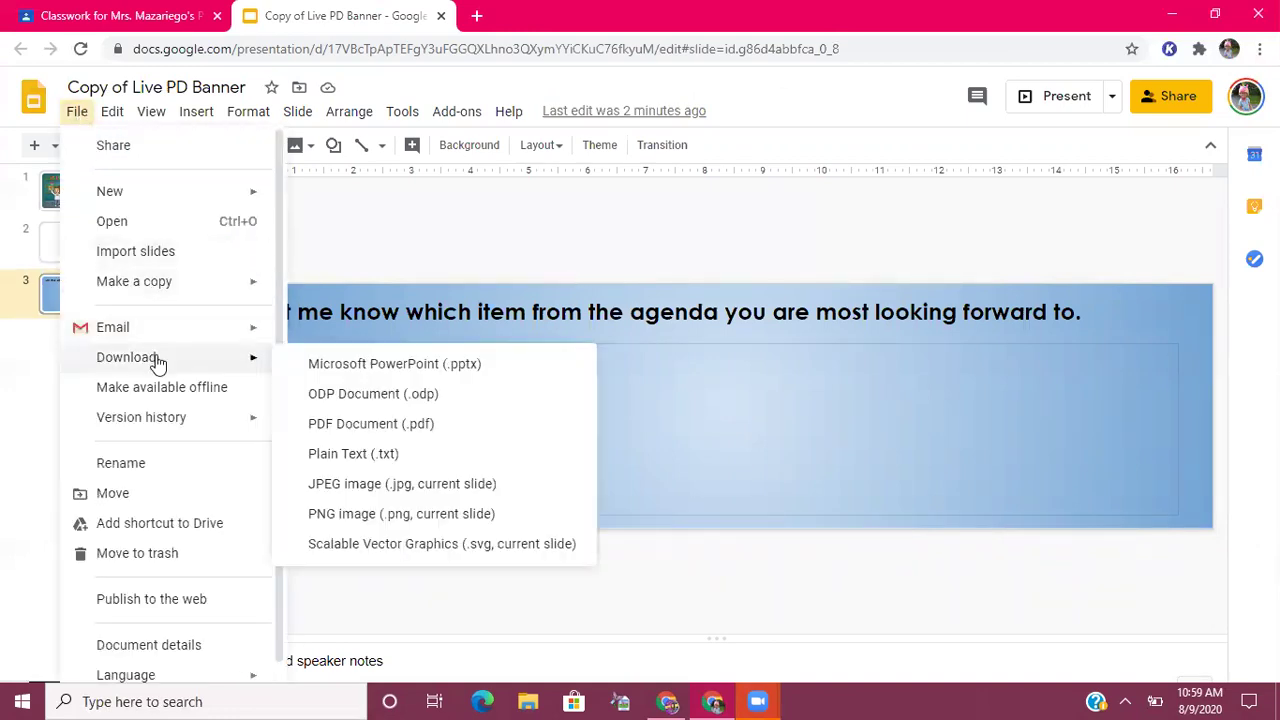
click(372, 427)
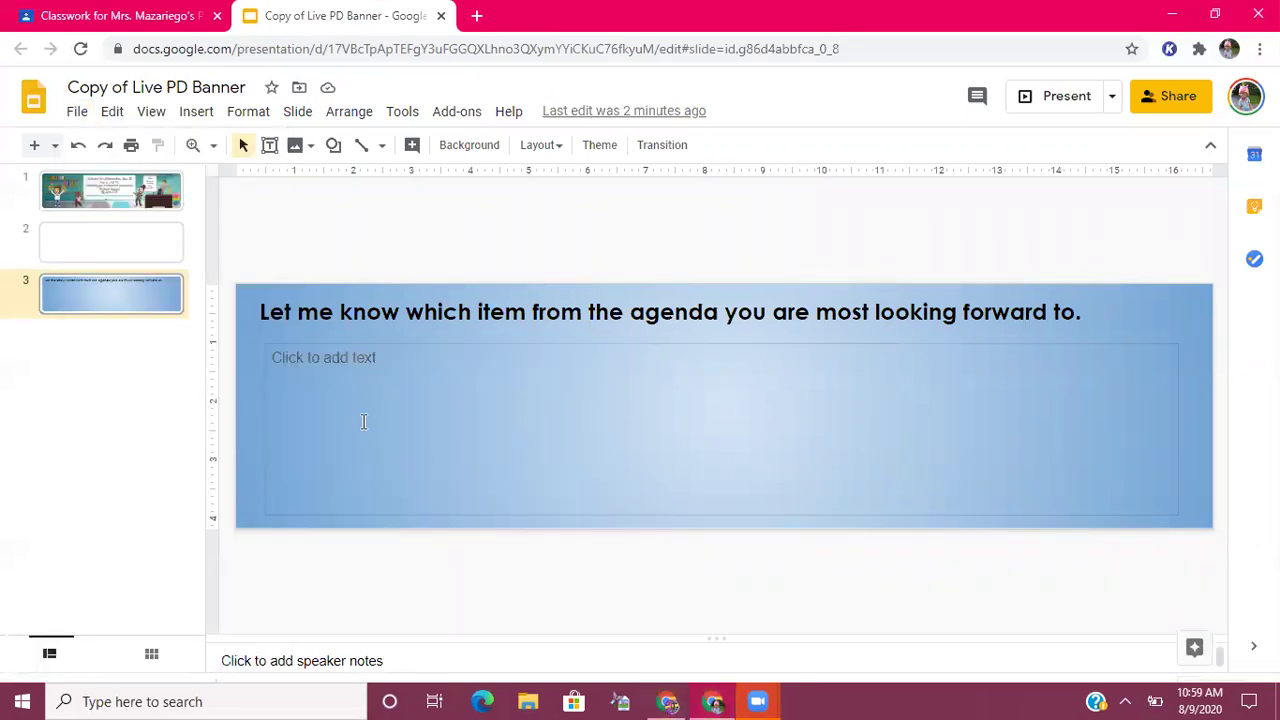
Step: Return to Google Classroom and create another assignment titled "Interactive Classroom PDF"
click(97, 17)
click(362, 170)
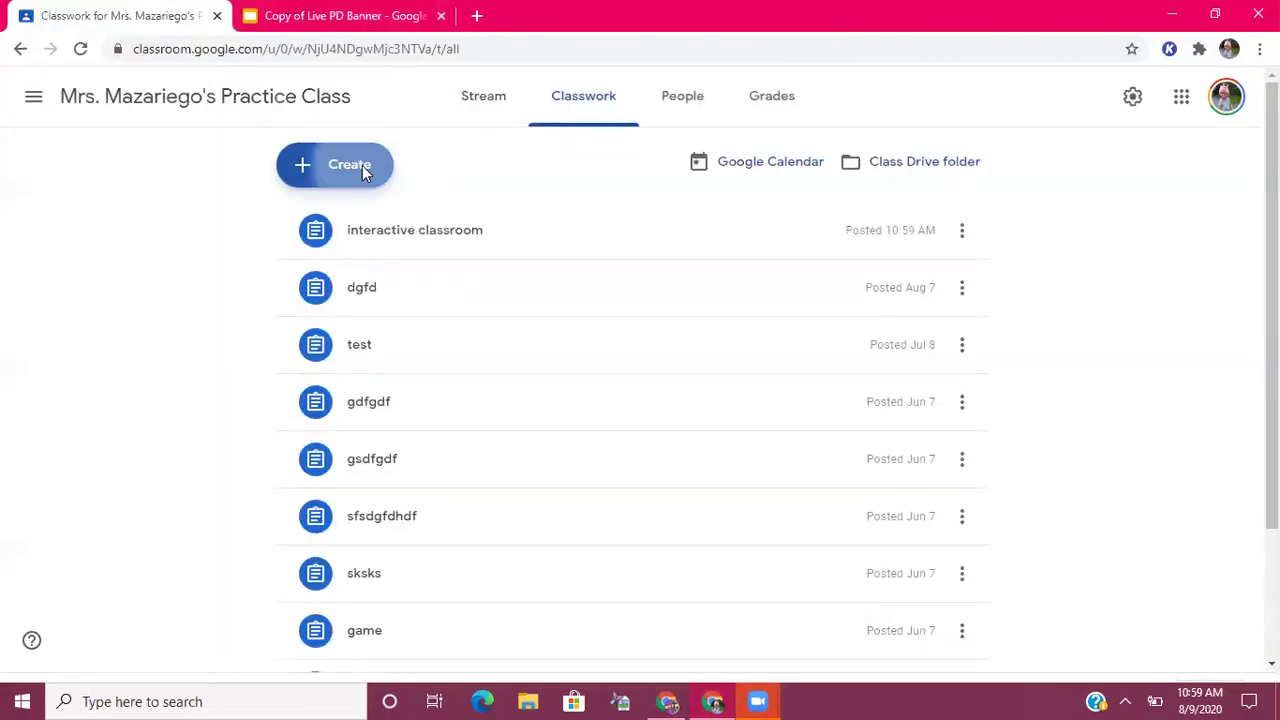
click(355, 230)
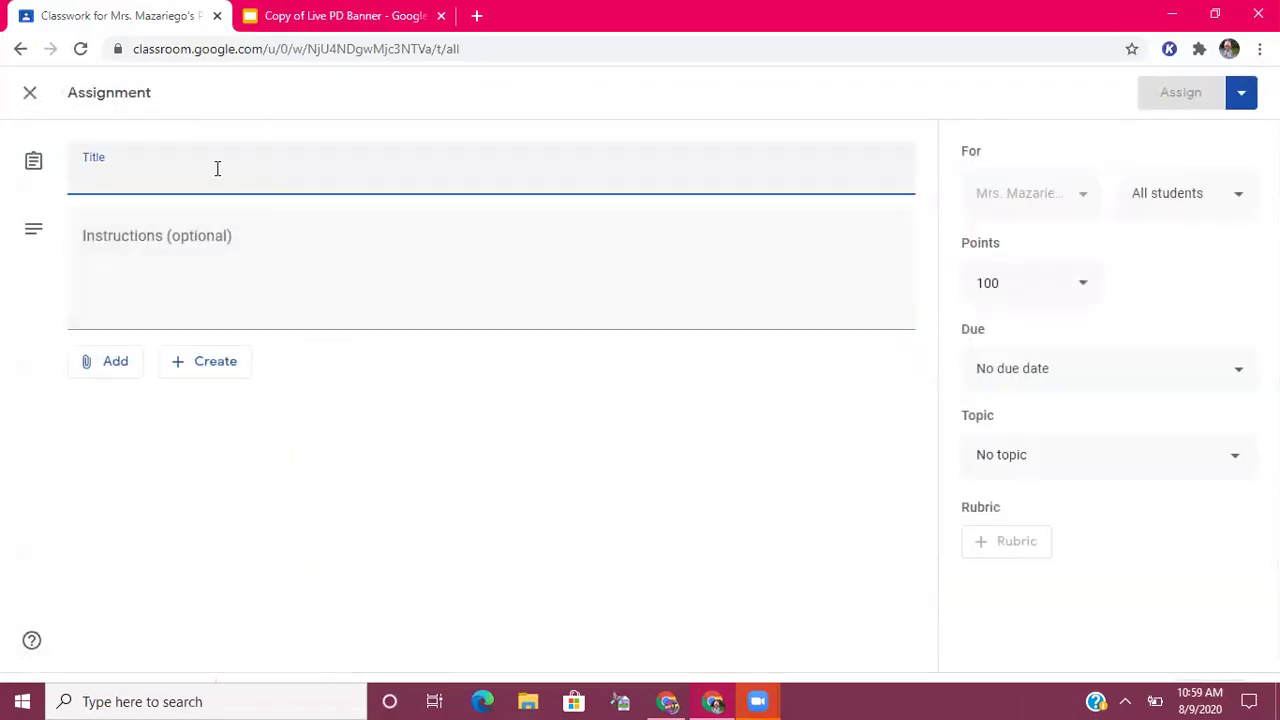
text(Interac)
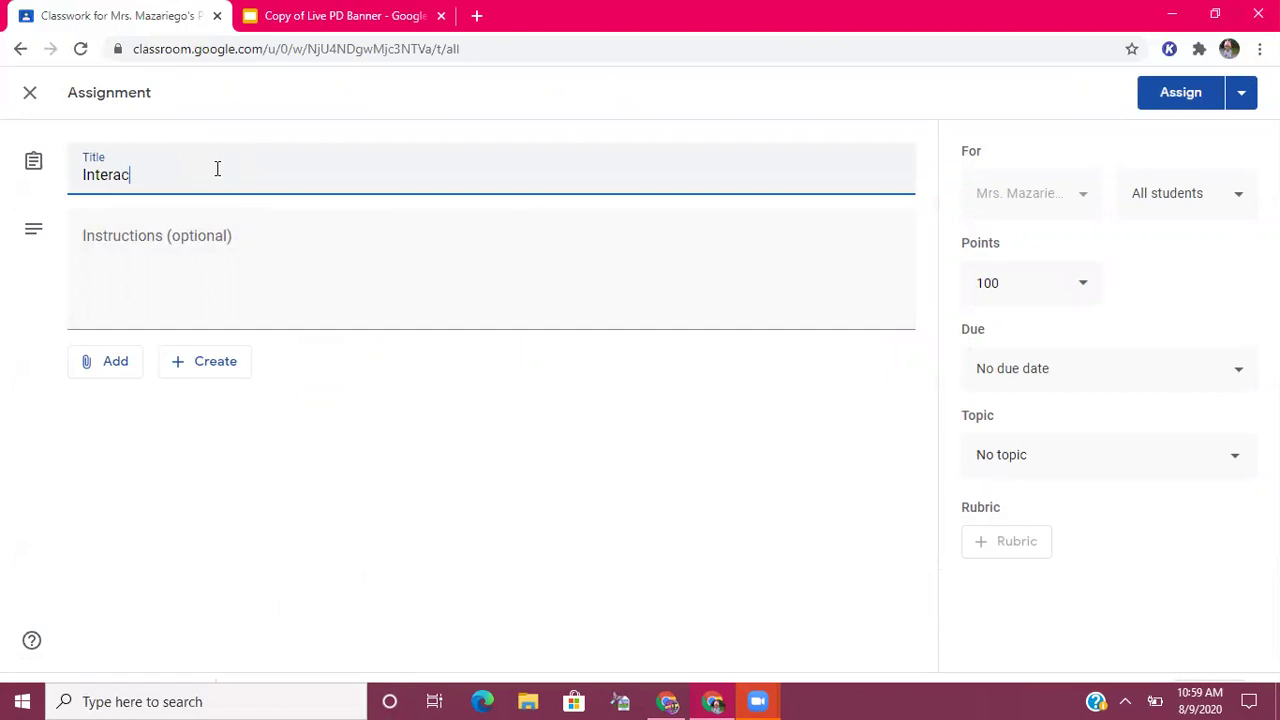
text(tive Classroom PDF)
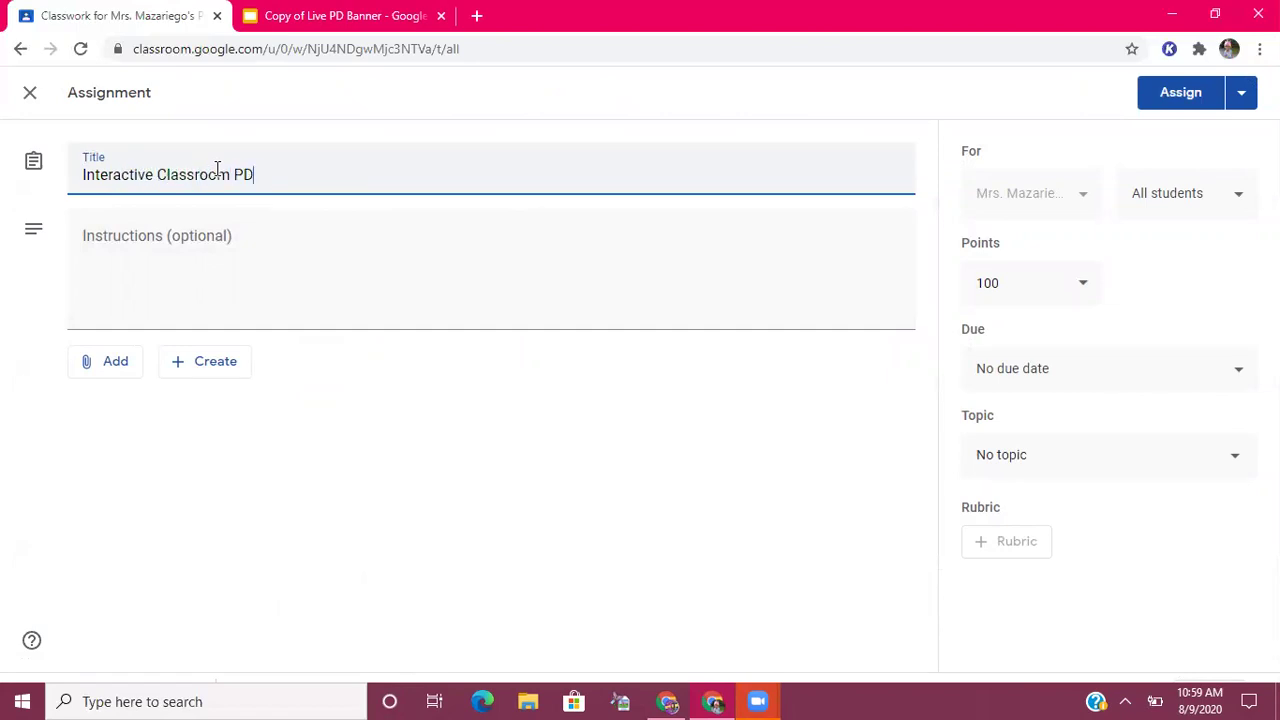
click(110, 240)
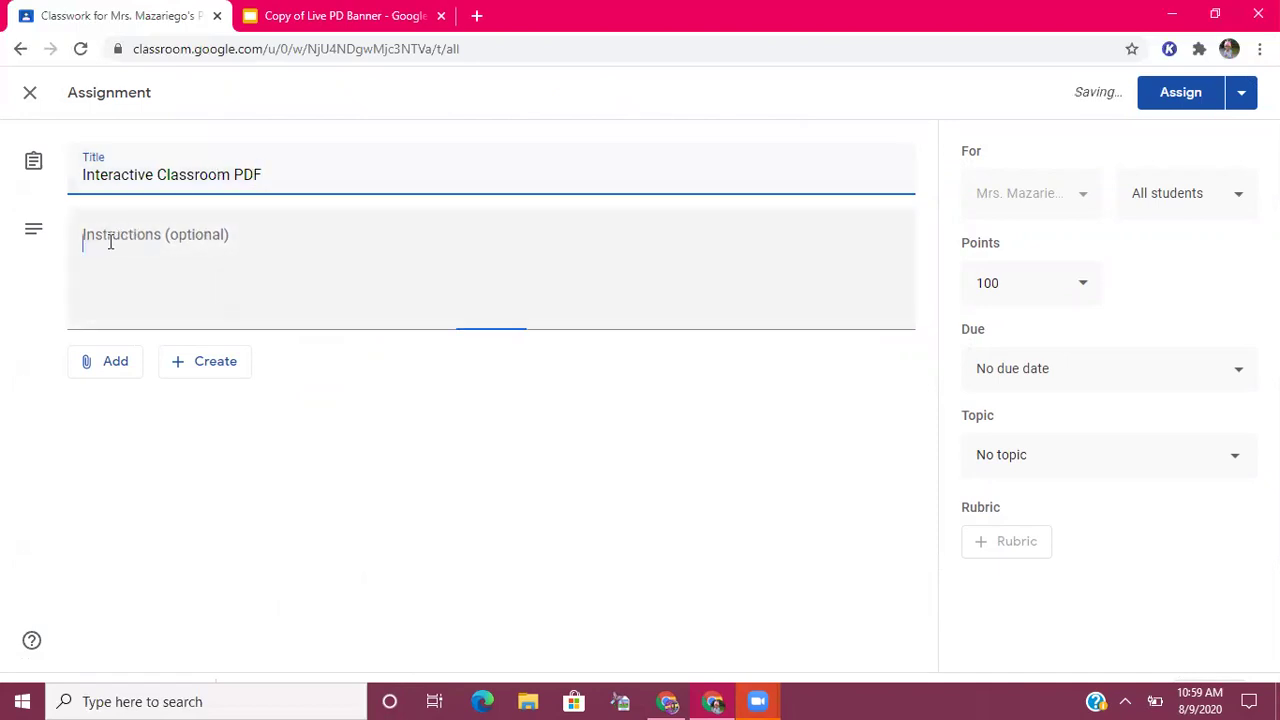
Step: Assign the PDF assignment with the instructions "Welcome" and the Copy of Live PD Banner (2) PDF from Downloads attached
text(Welcome)
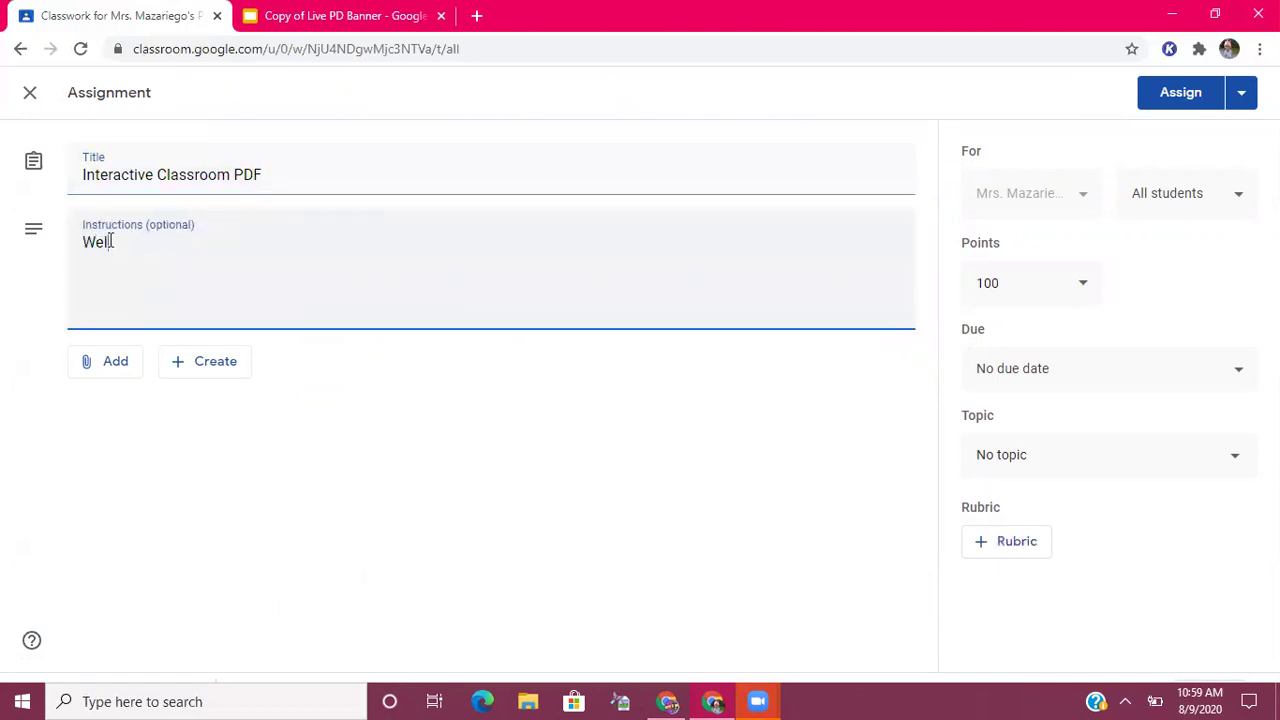
click(113, 372)
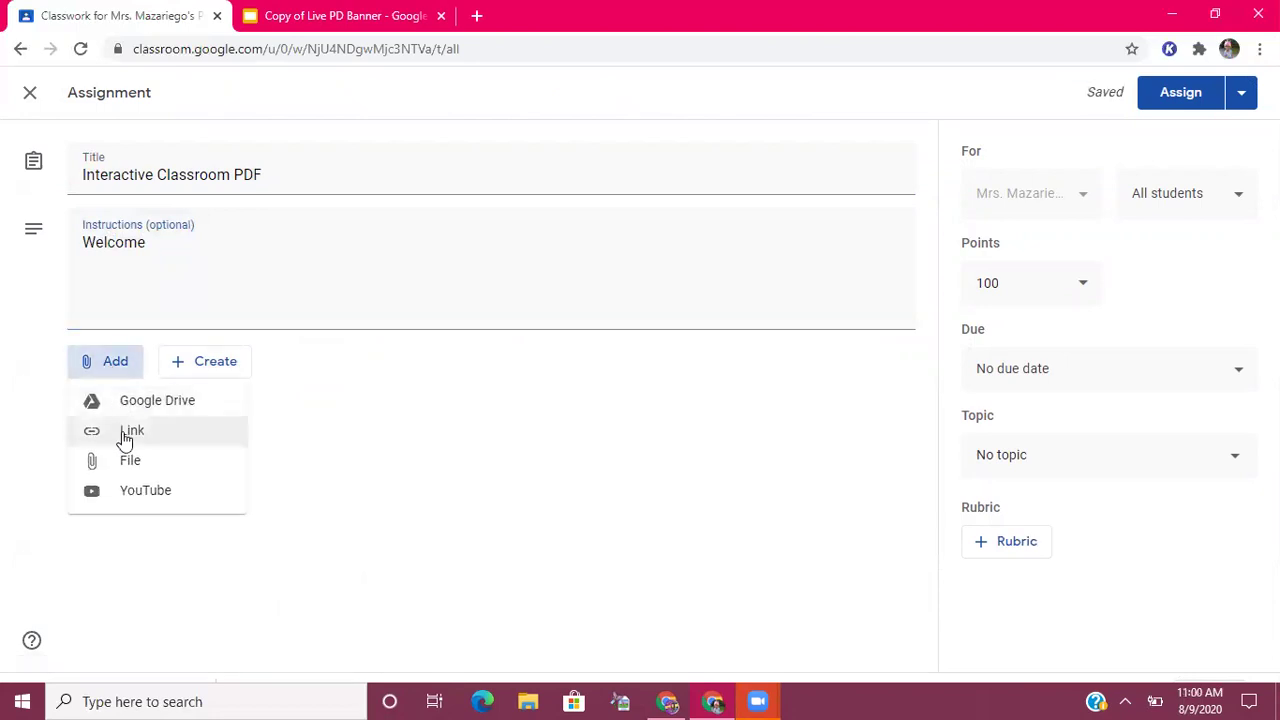
click(119, 465)
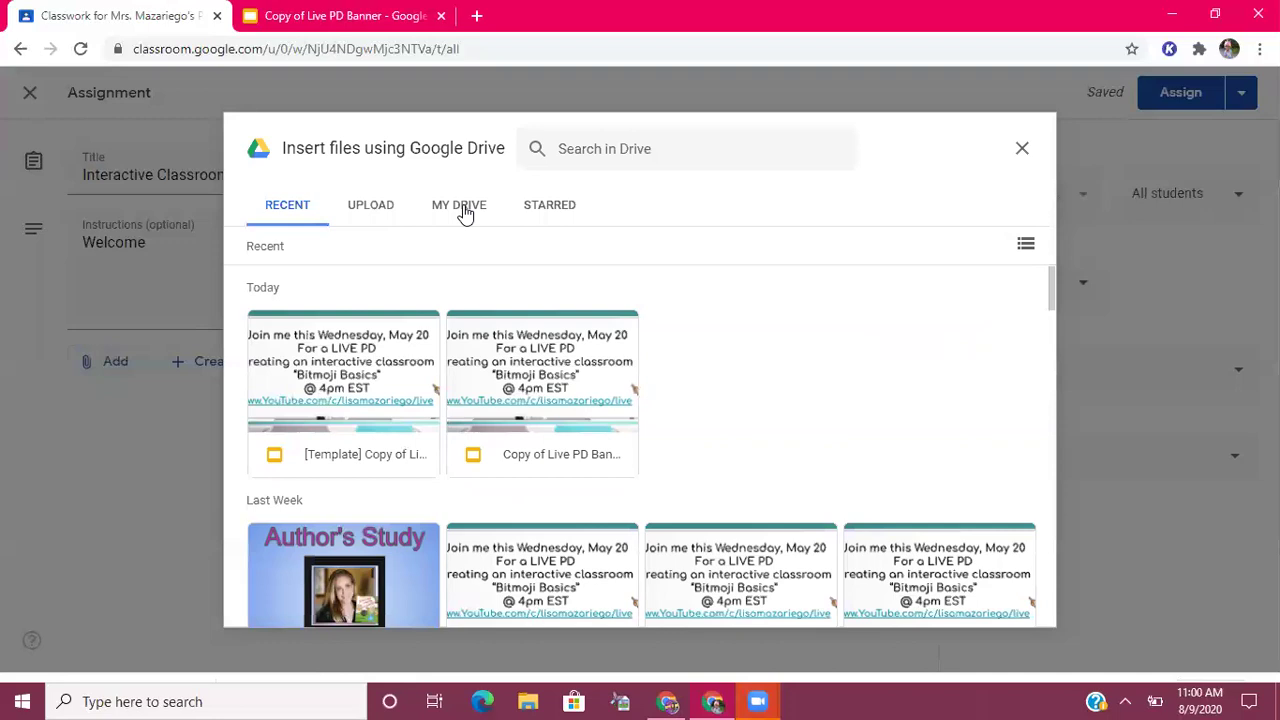
click(379, 206)
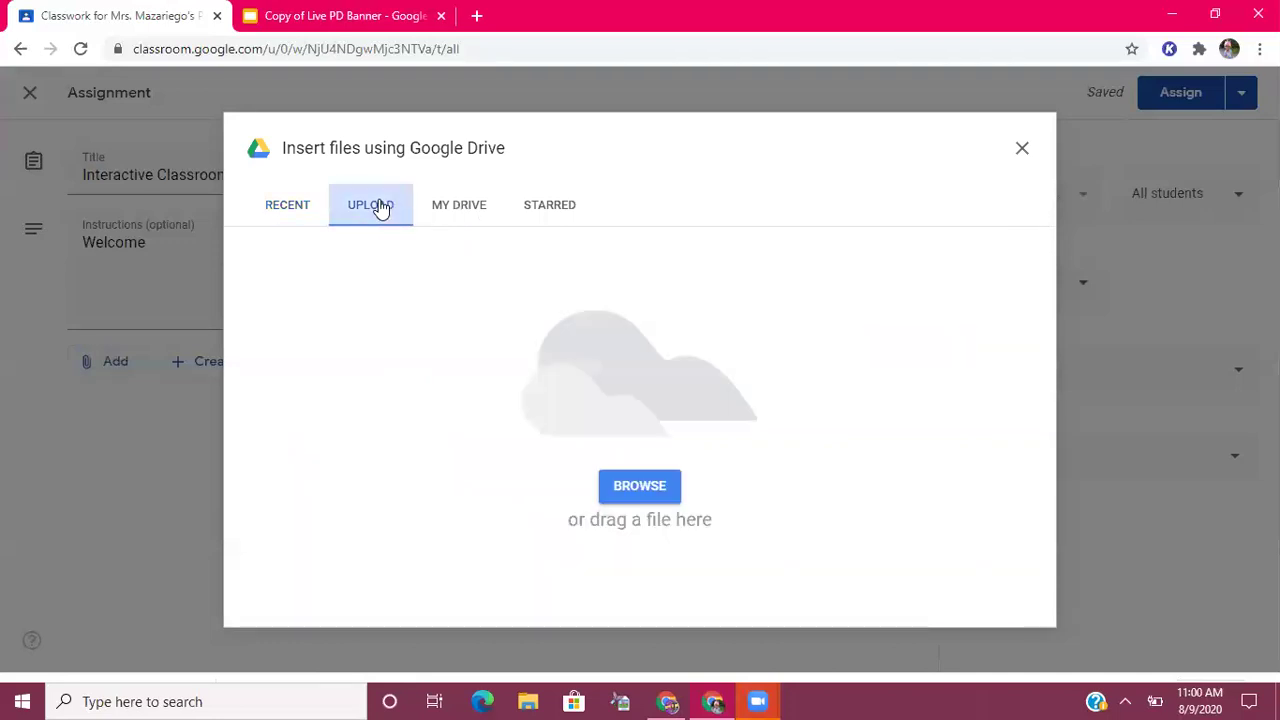
click(637, 486)
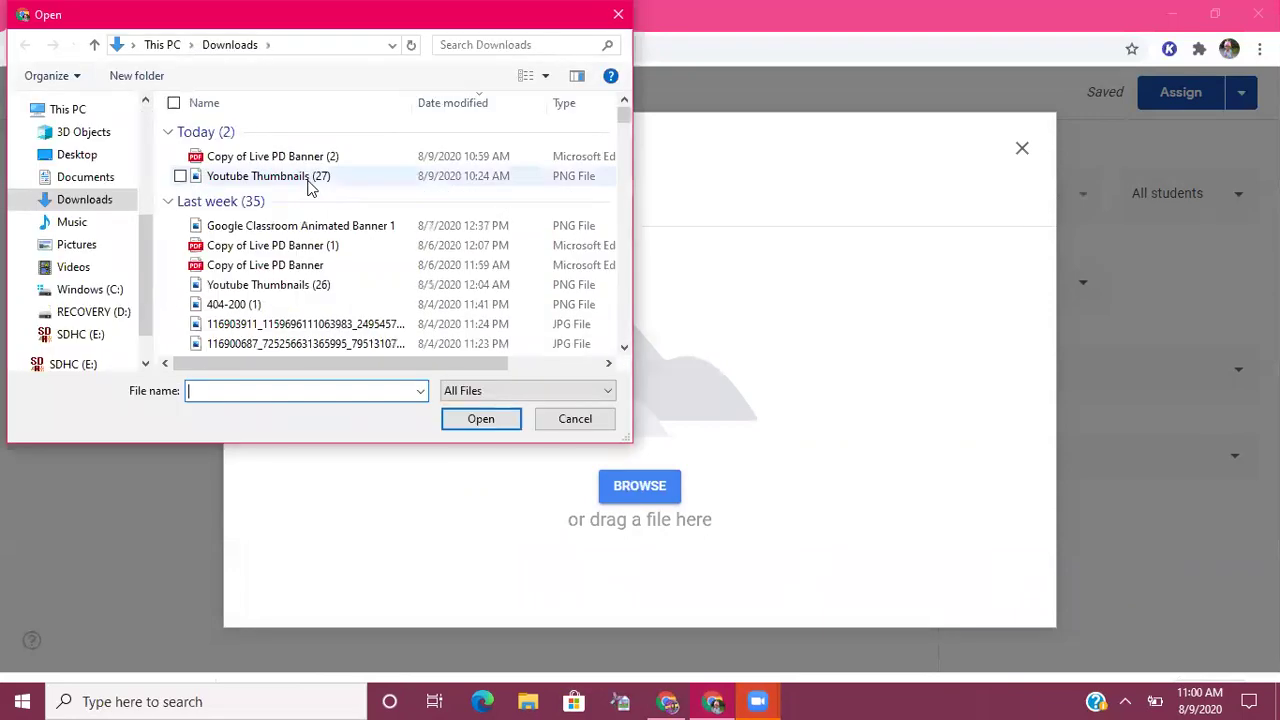
double_click(308, 158)
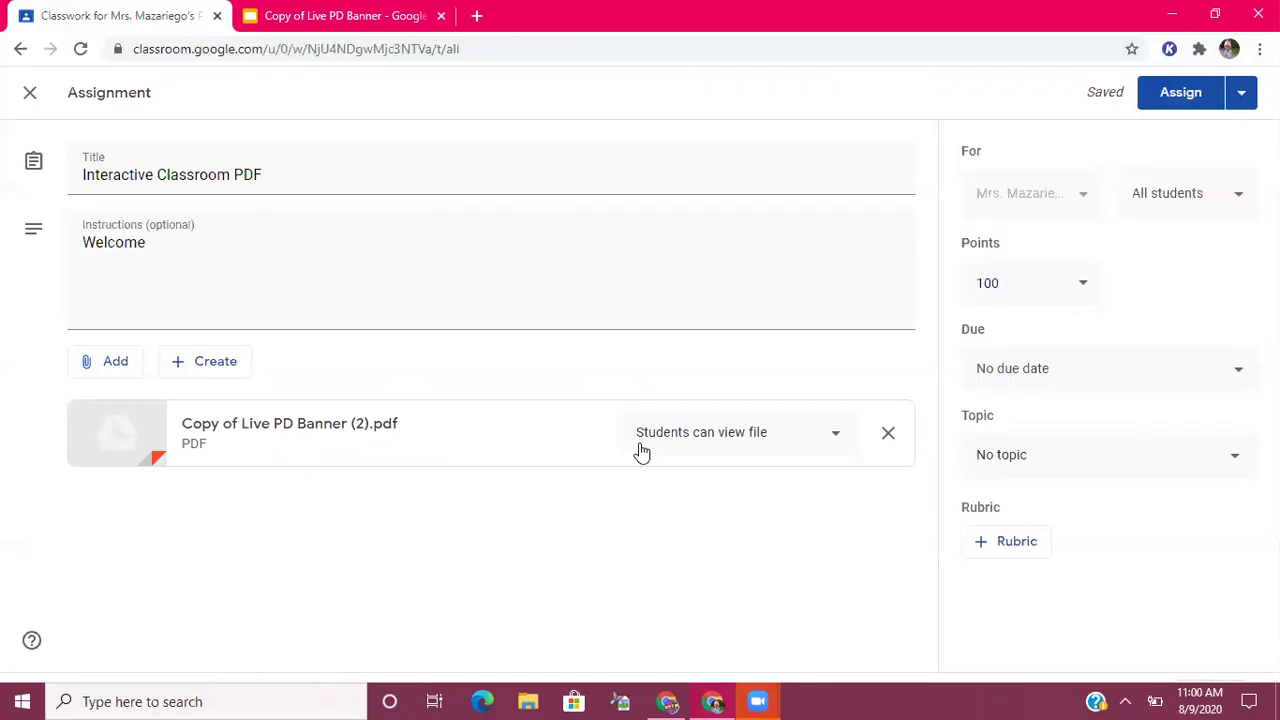
click(1183, 93)
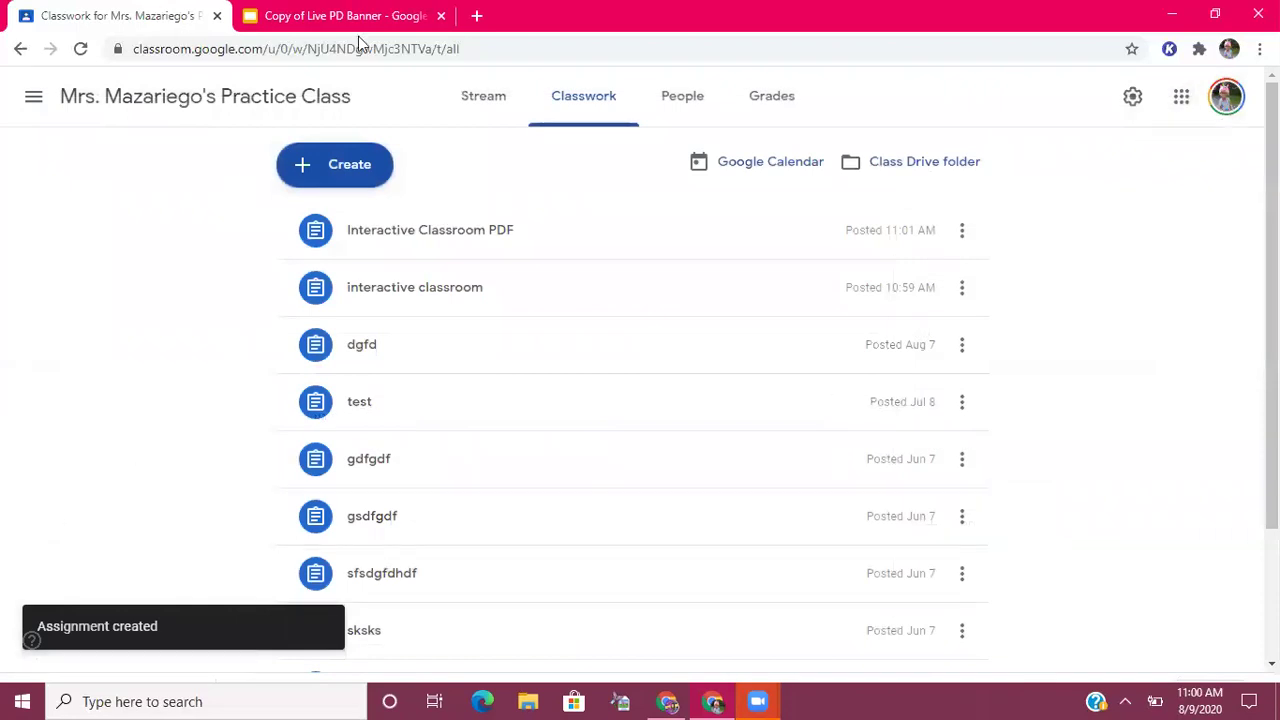
Step: Switch to Copy of Live PD Banner in Google Slides and copy its published web link, with the slideshow starting as soon as the player loads
click(313, 17)
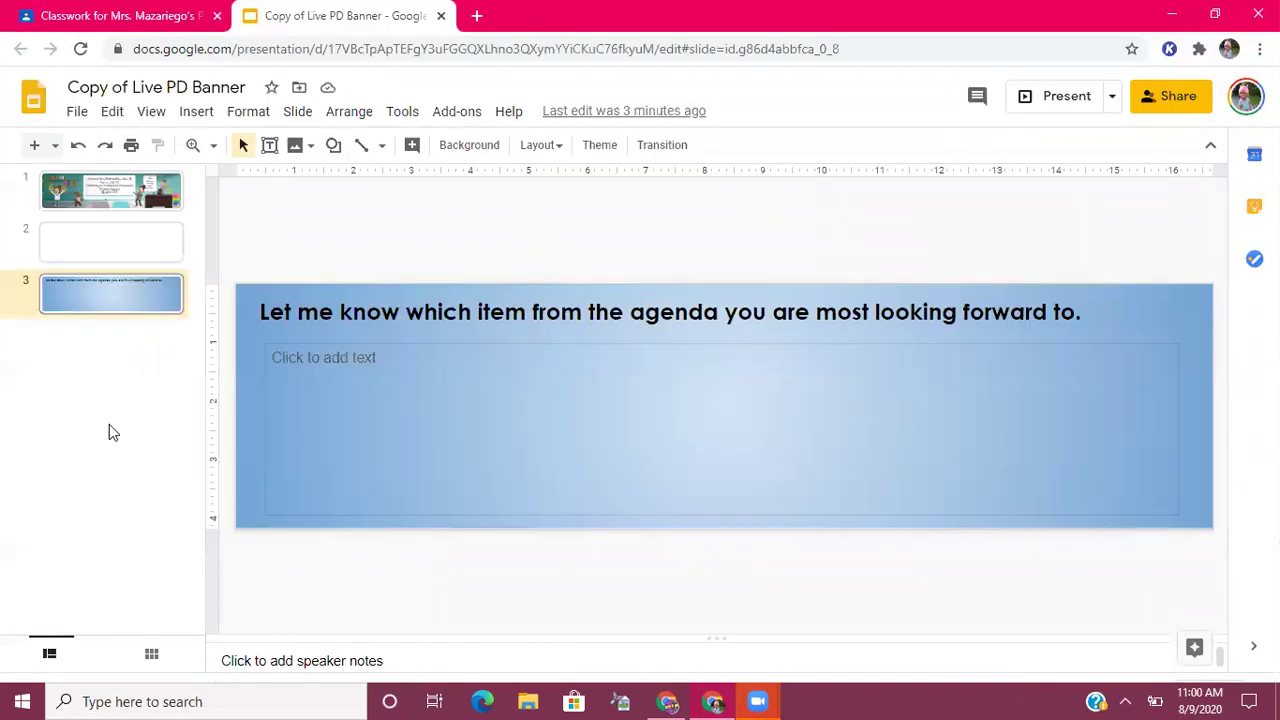
click(78, 112)
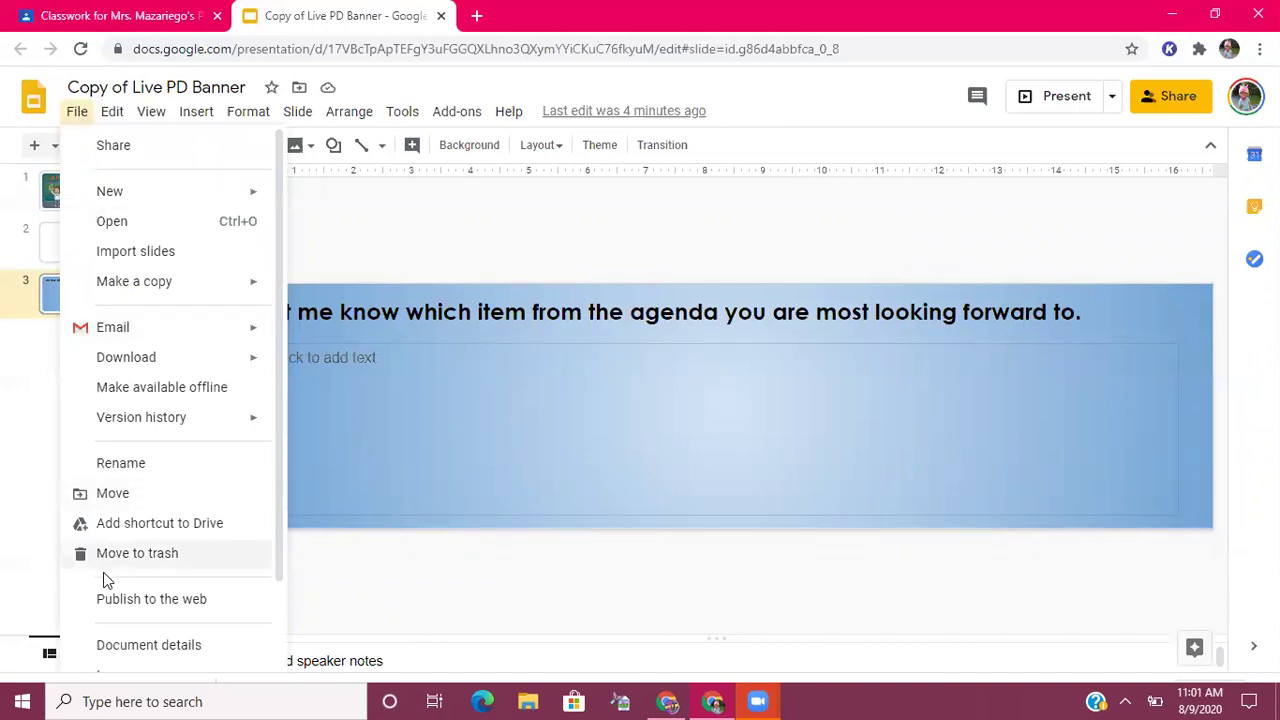
click(151, 599)
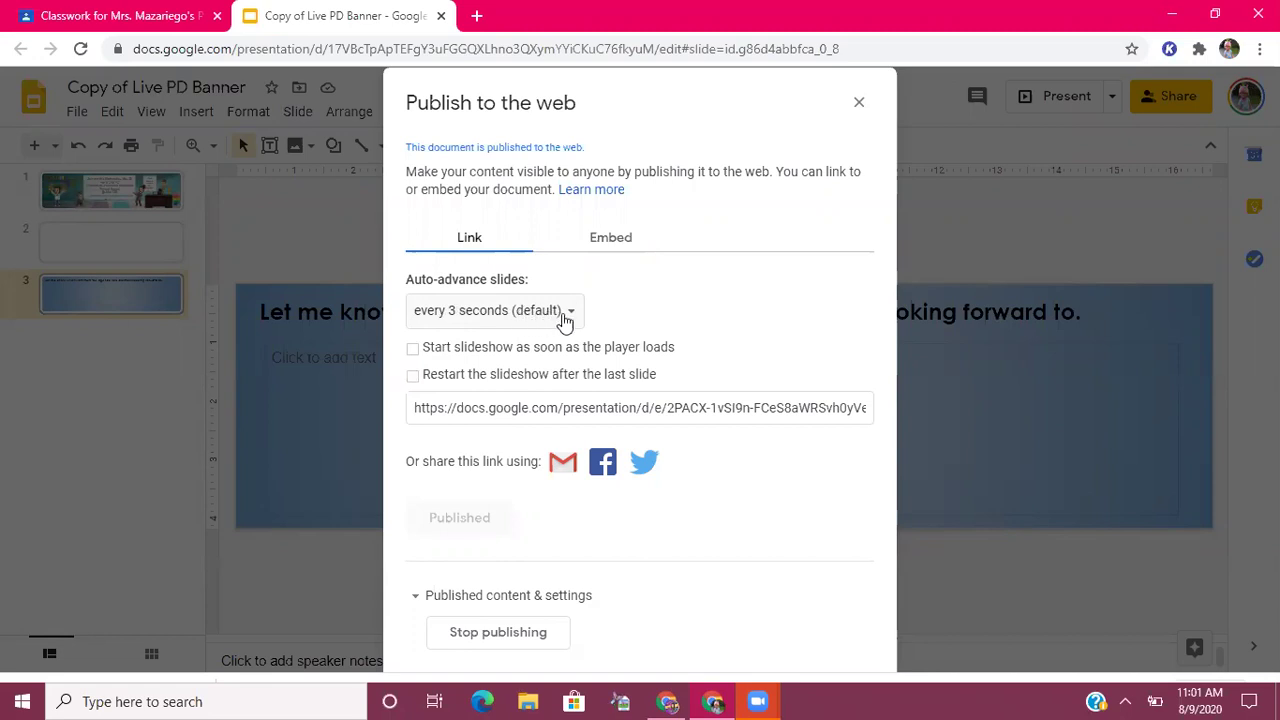
click(414, 350)
click(533, 406)
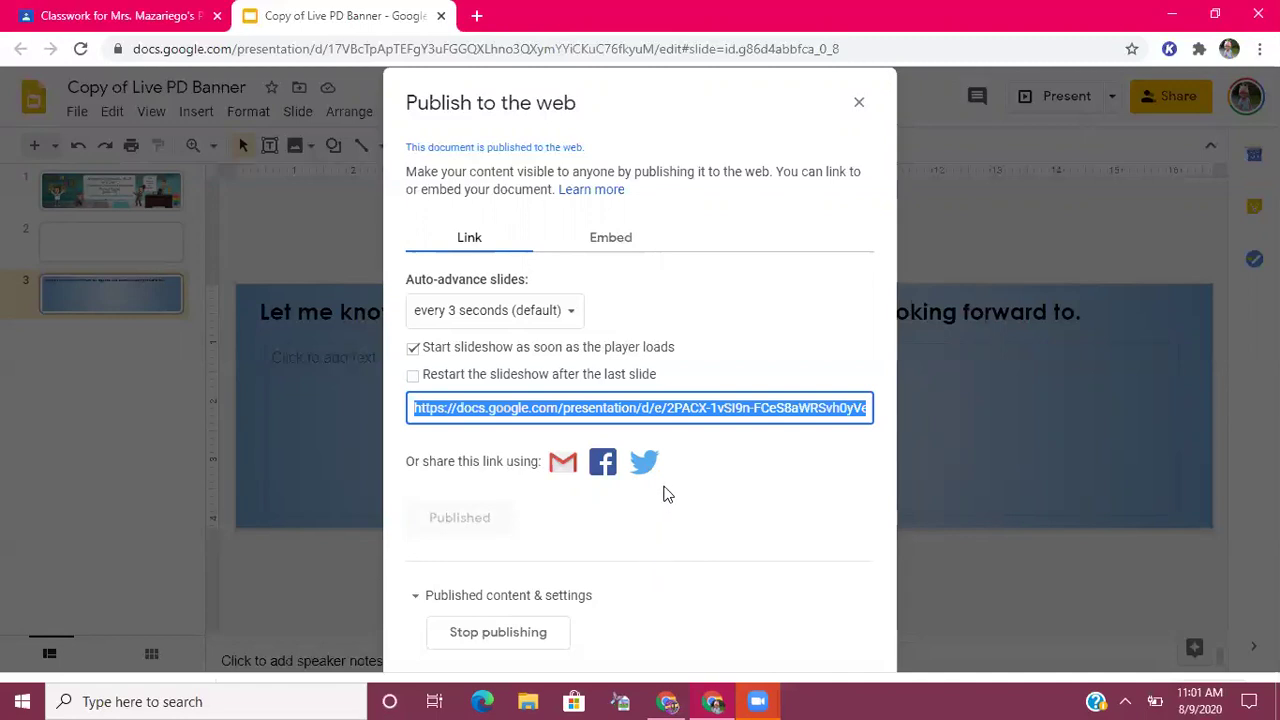
Step: Return to Google Classroom and create an assignment titled "Interactive Classroom Publish" with the instructions "Welcome"
click(118, 24)
click(367, 176)
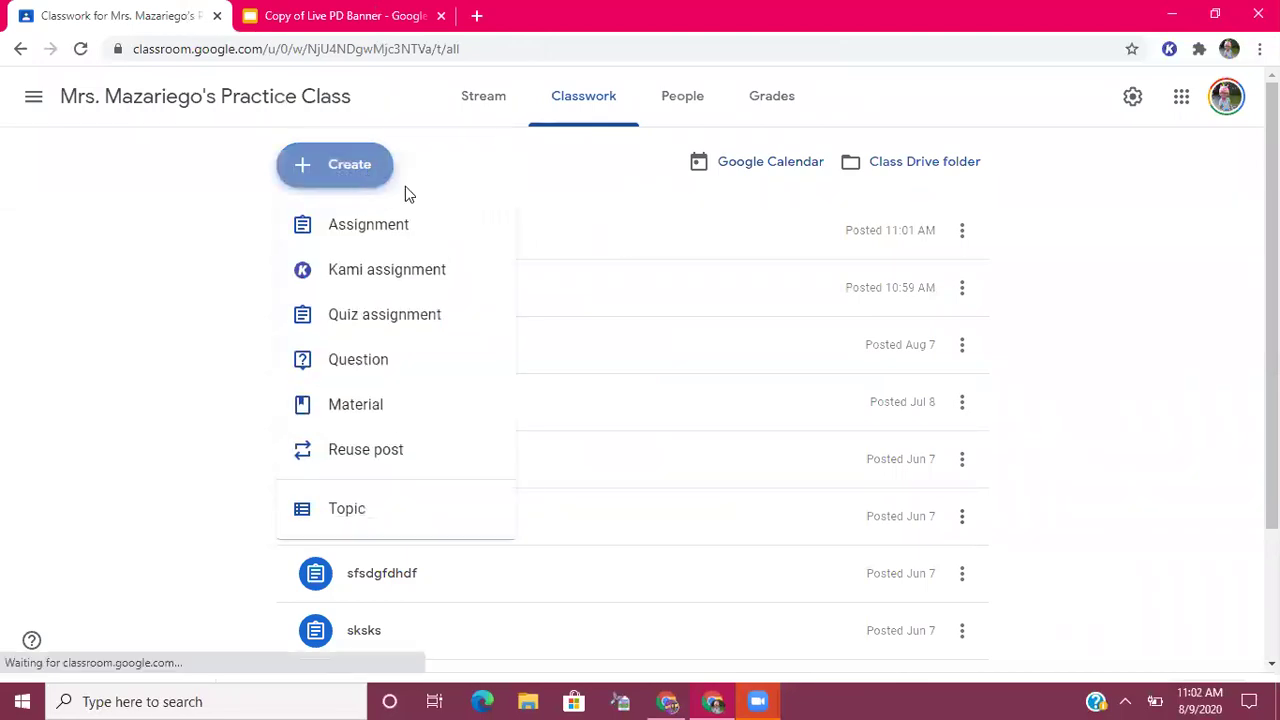
click(401, 229)
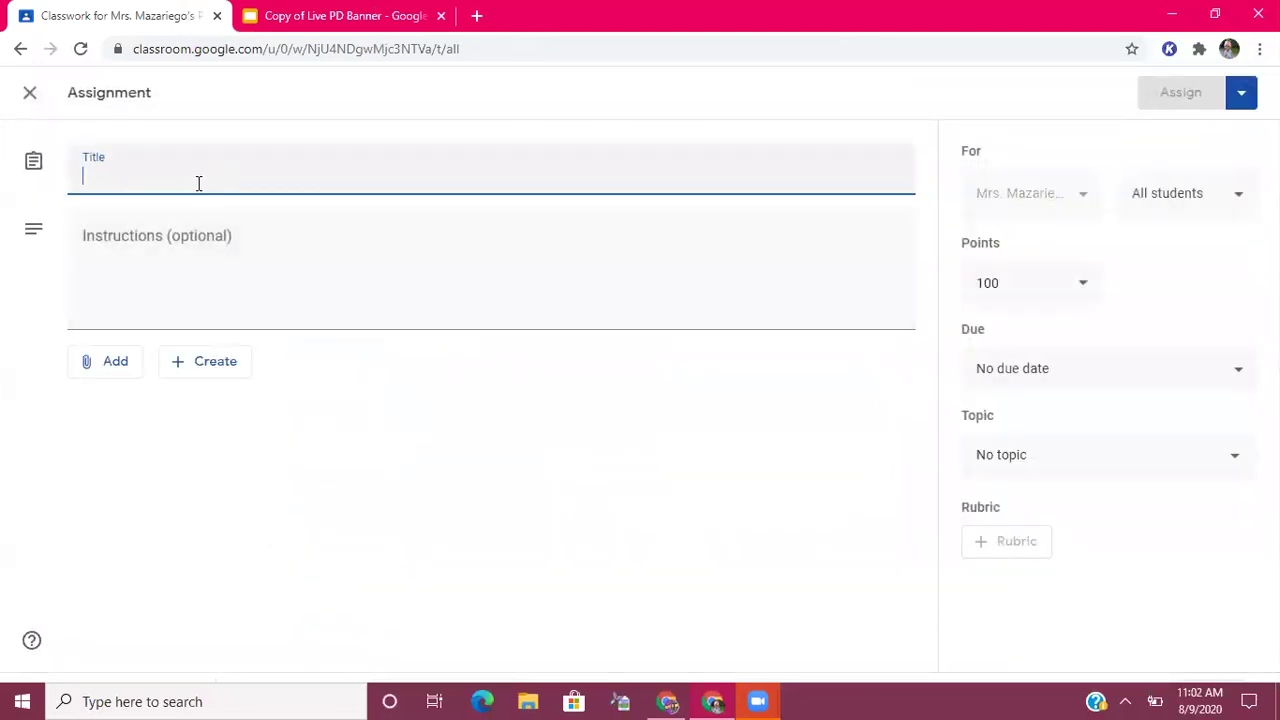
text(Interactive Classroom Publish)
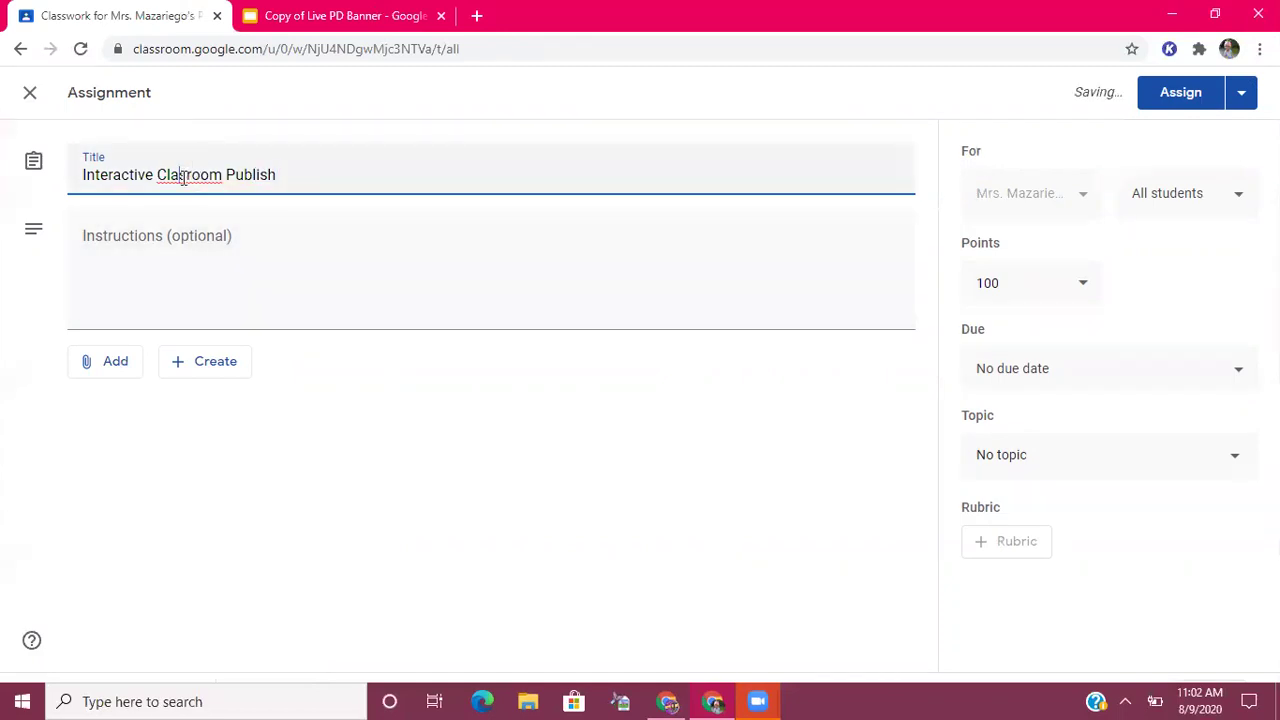
click(167, 241)
text(WElcome)
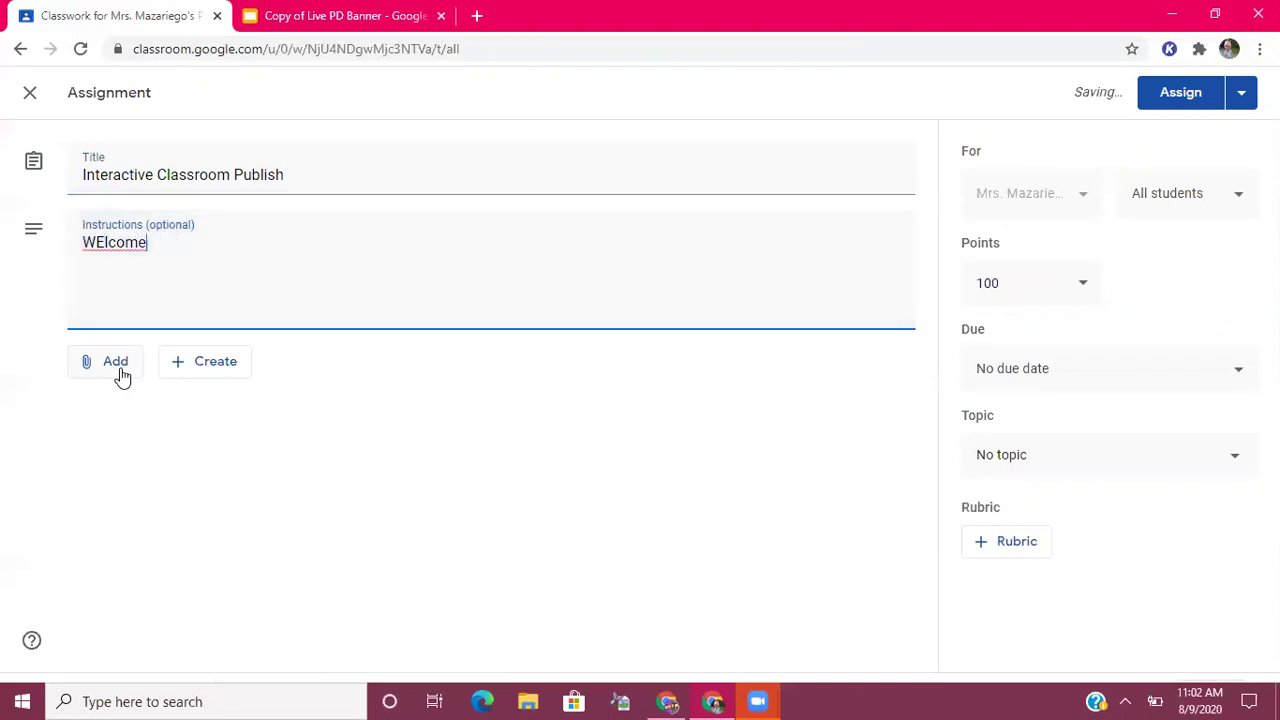
click(117, 366)
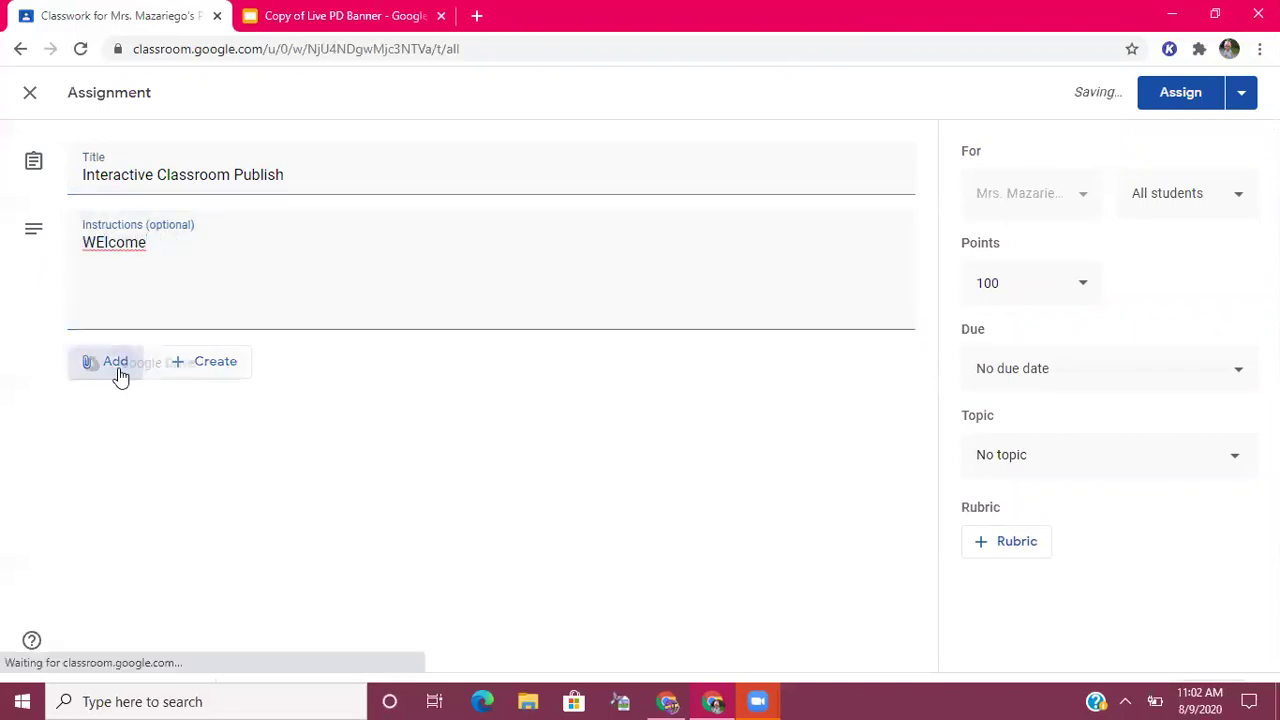
click(106, 241)
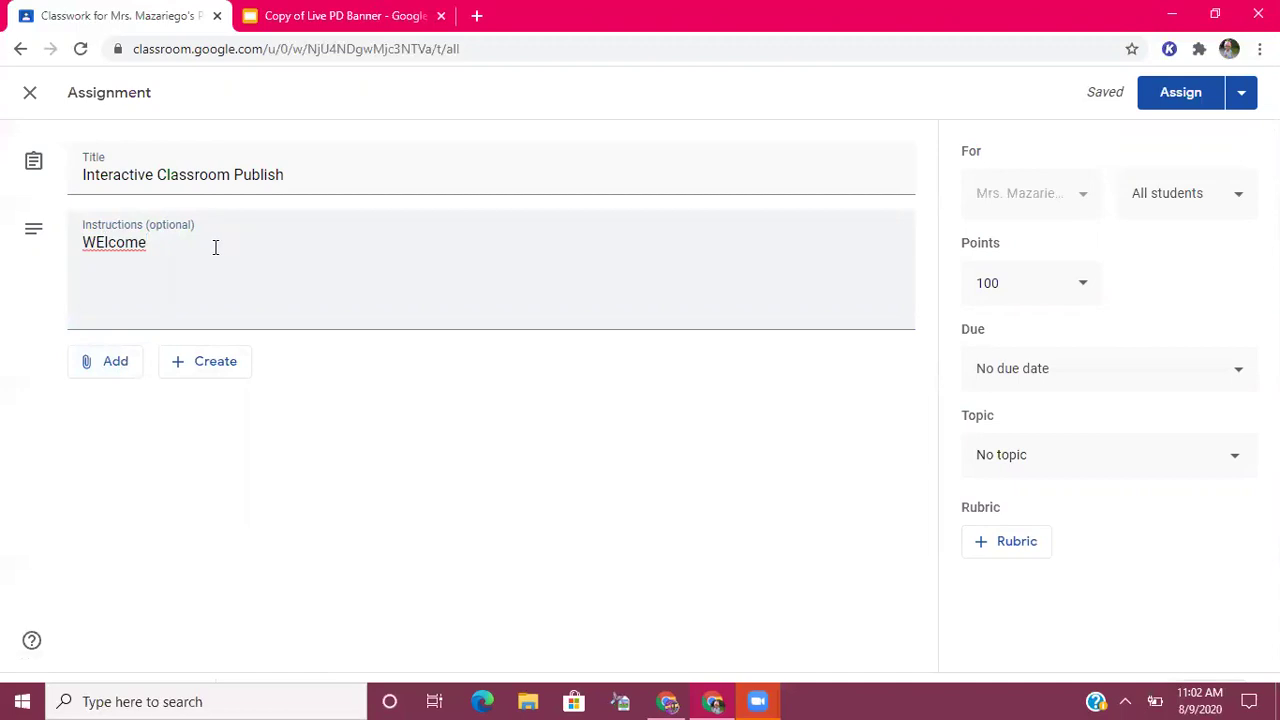
click(95, 241)
key(Delete)
text(e)
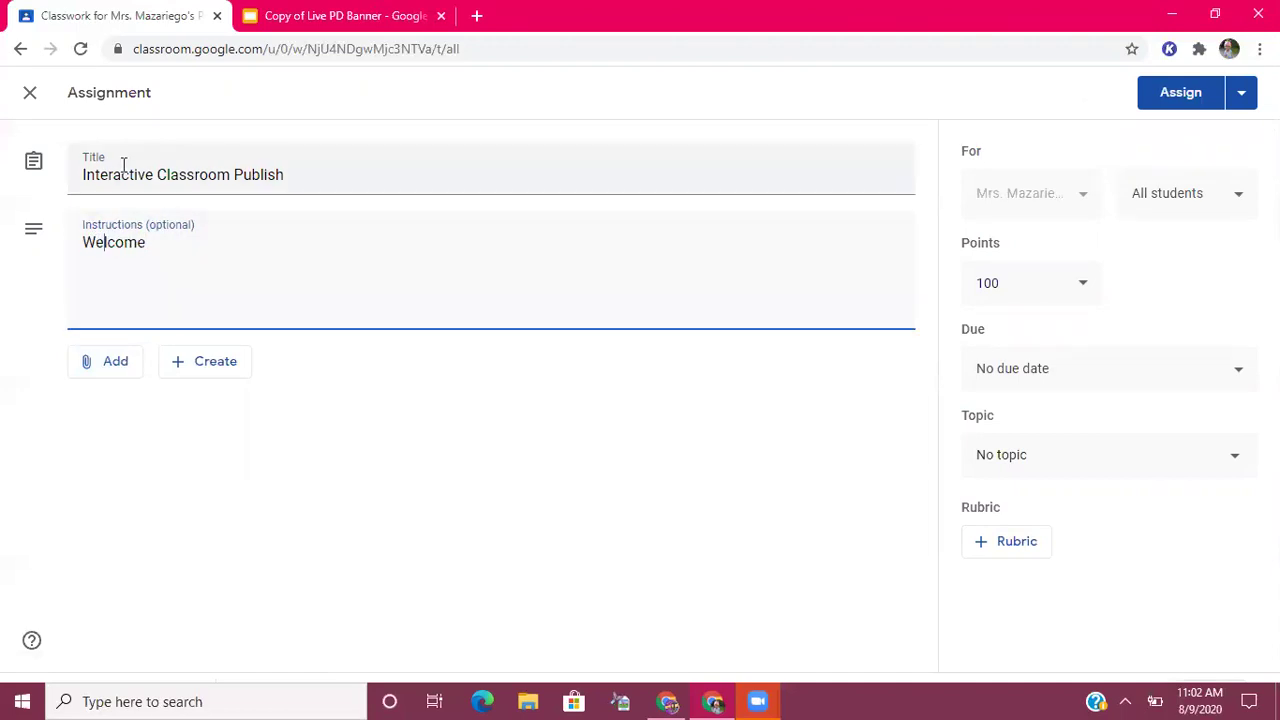
Step: Attach the copied published presentation link to the assignment and assign it to the class
click(121, 368)
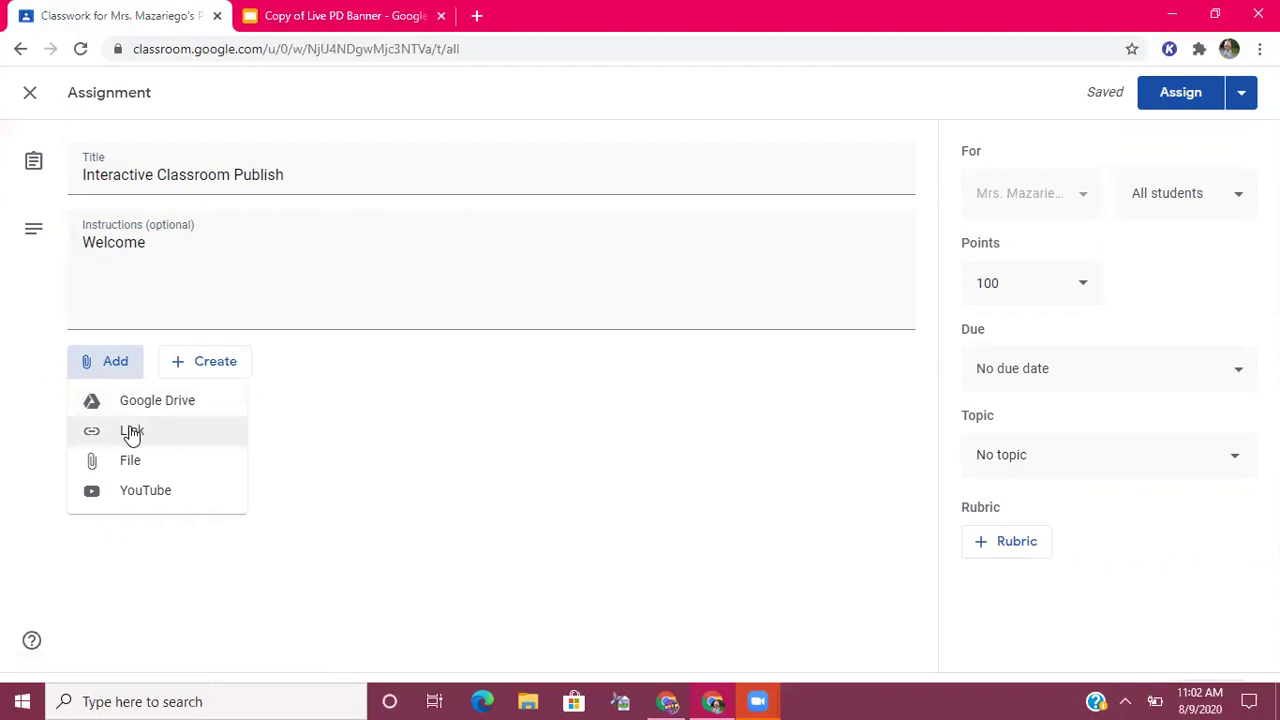
click(132, 434)
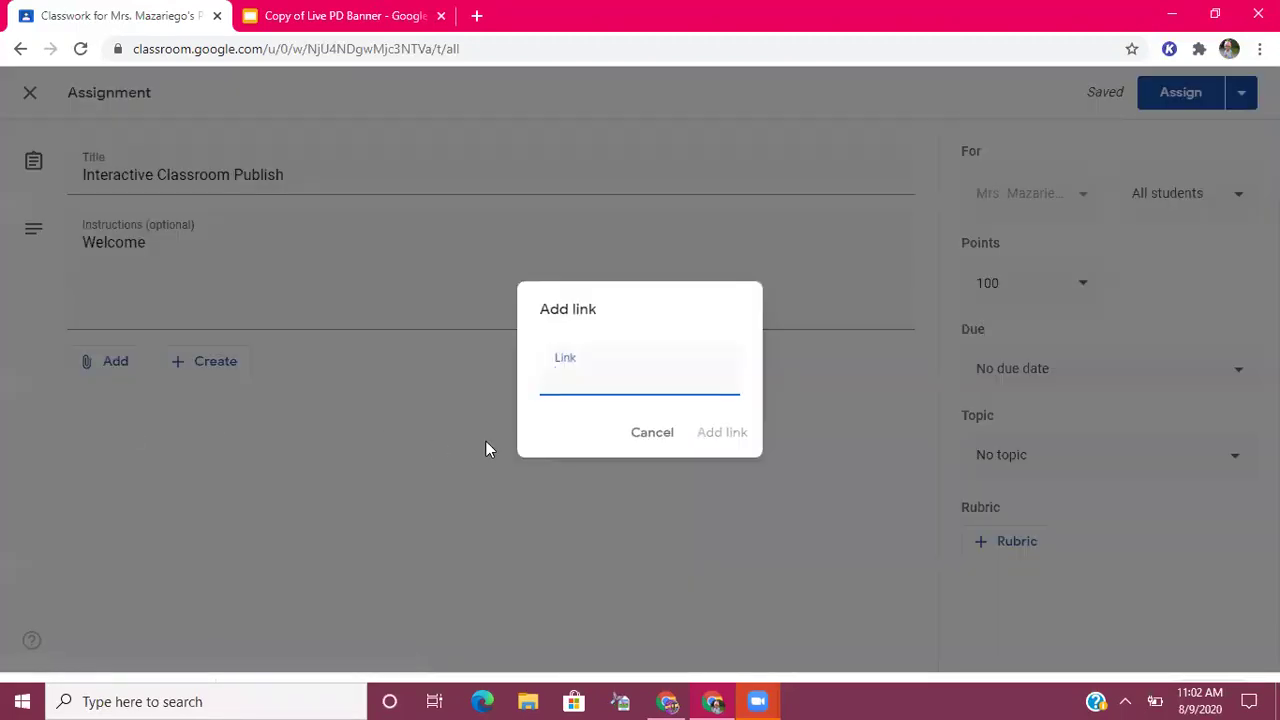
key(ctrl+v)
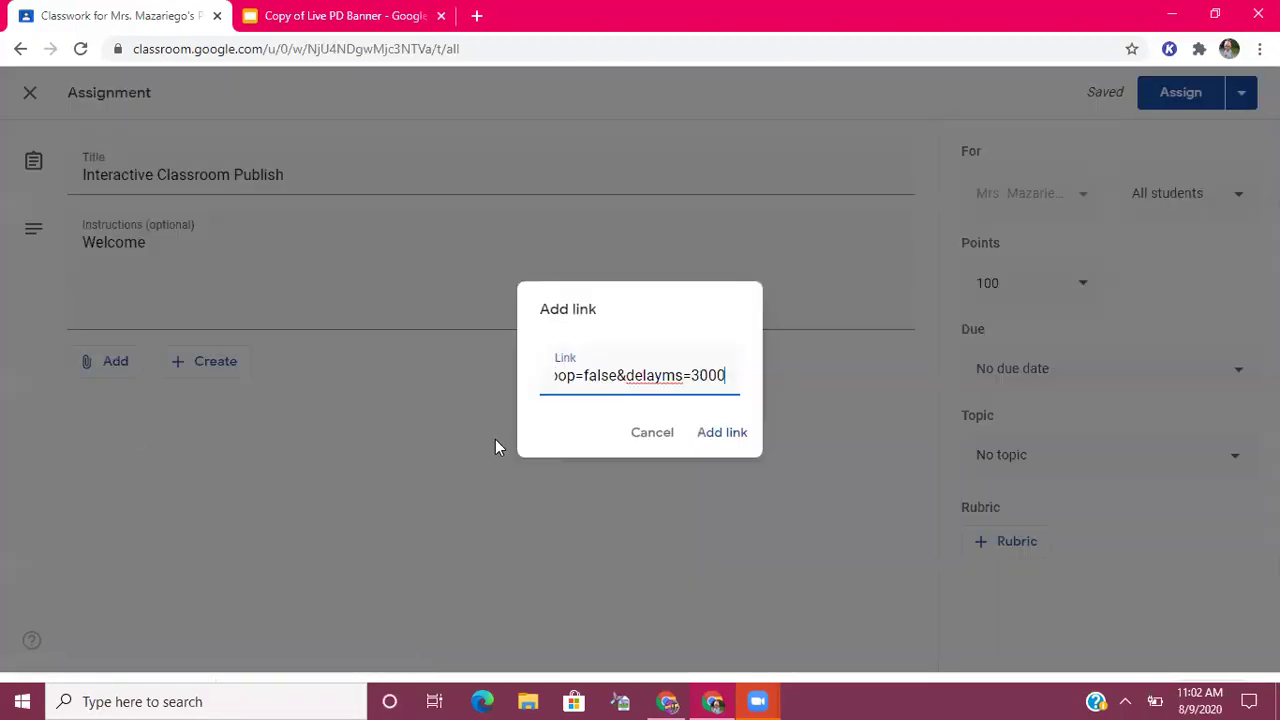
click(711, 438)
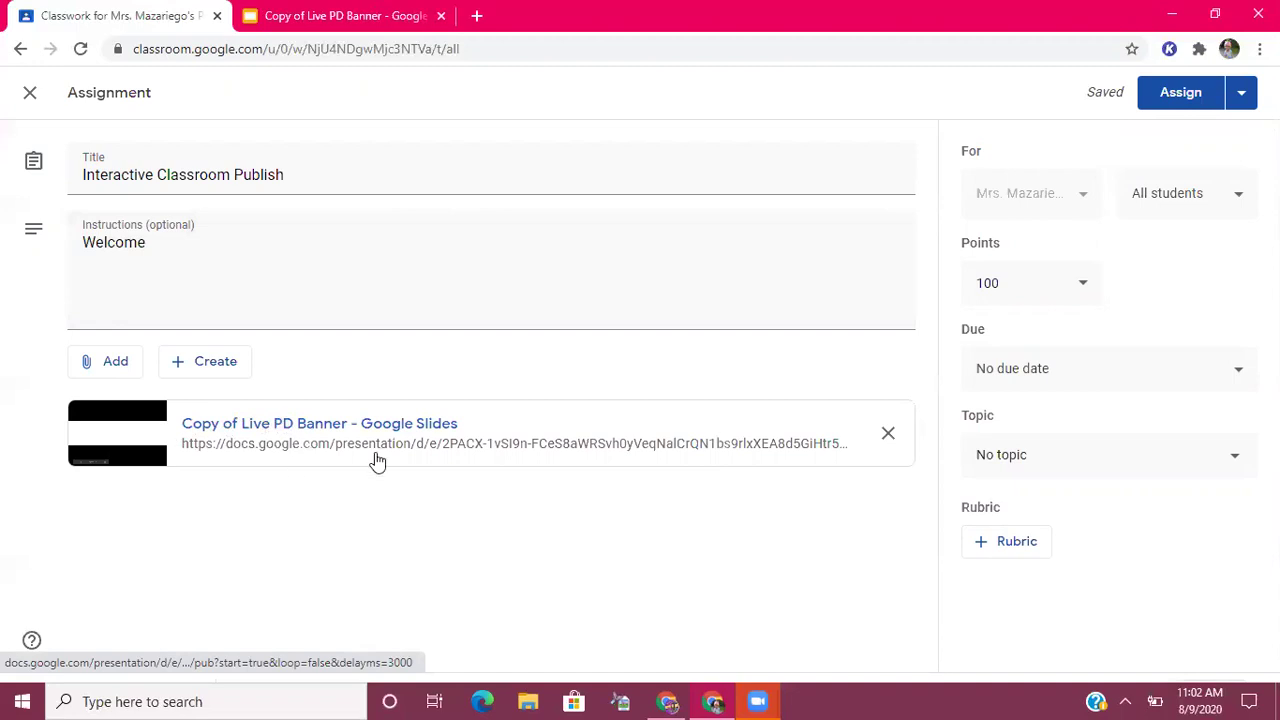
click(1157, 94)
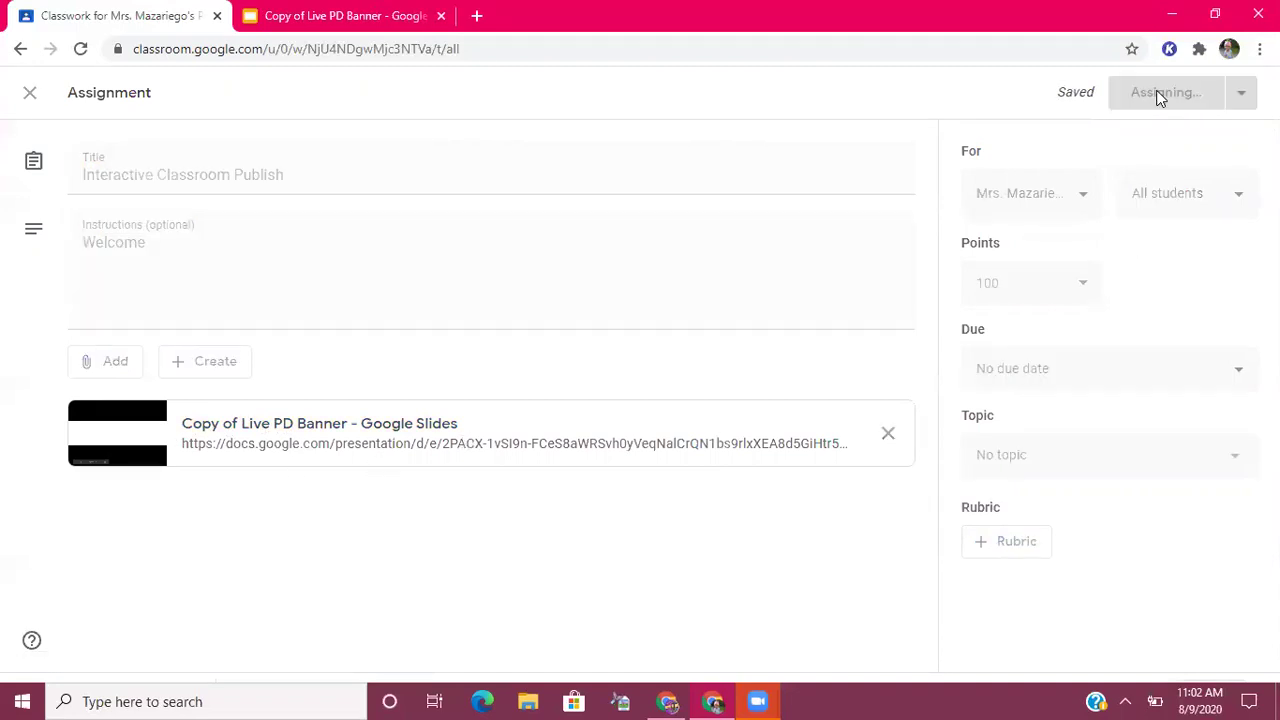
Step: Switch to the student account's Chrome window and open Google Classroom from the Google apps
click(1173, 14)
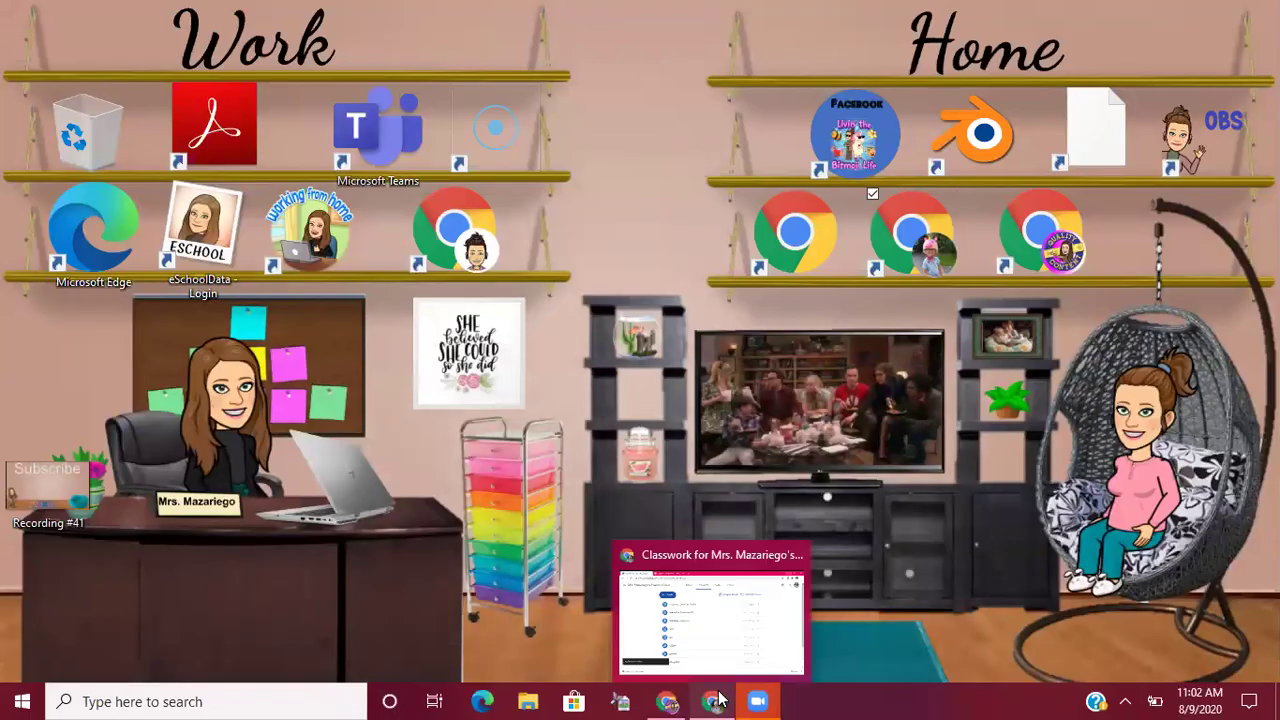
click(712, 701)
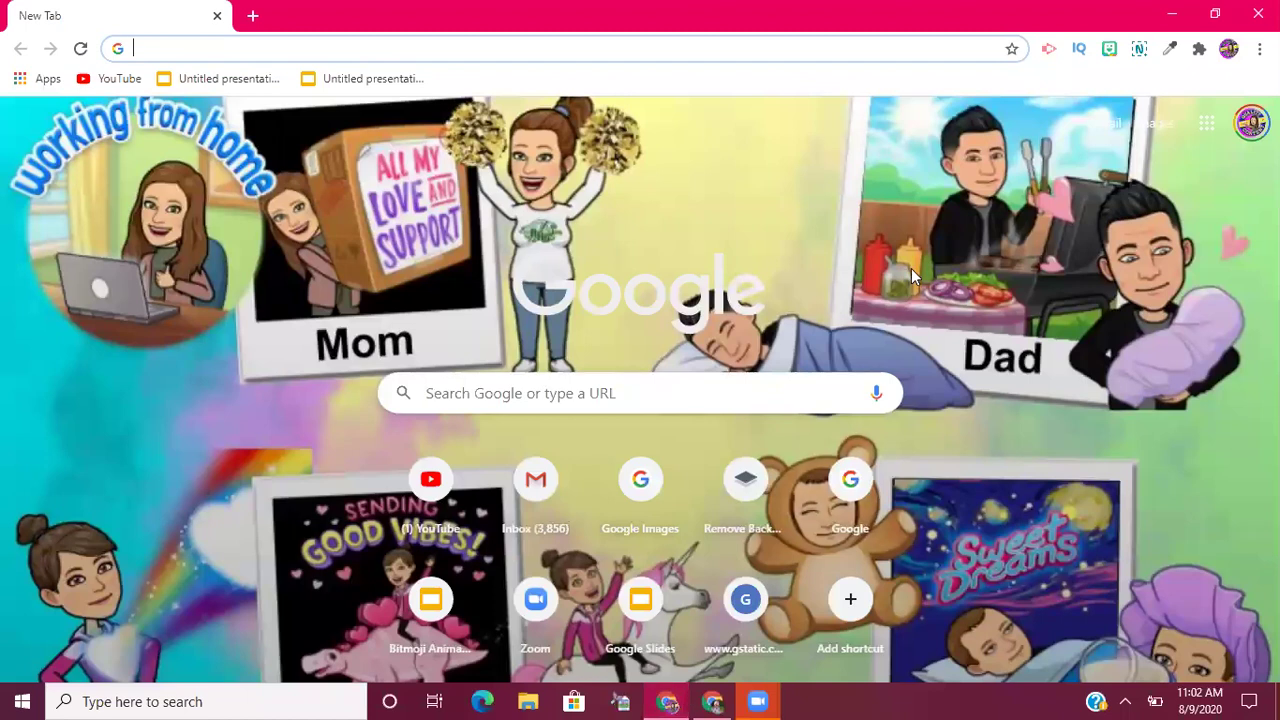
click(1207, 125)
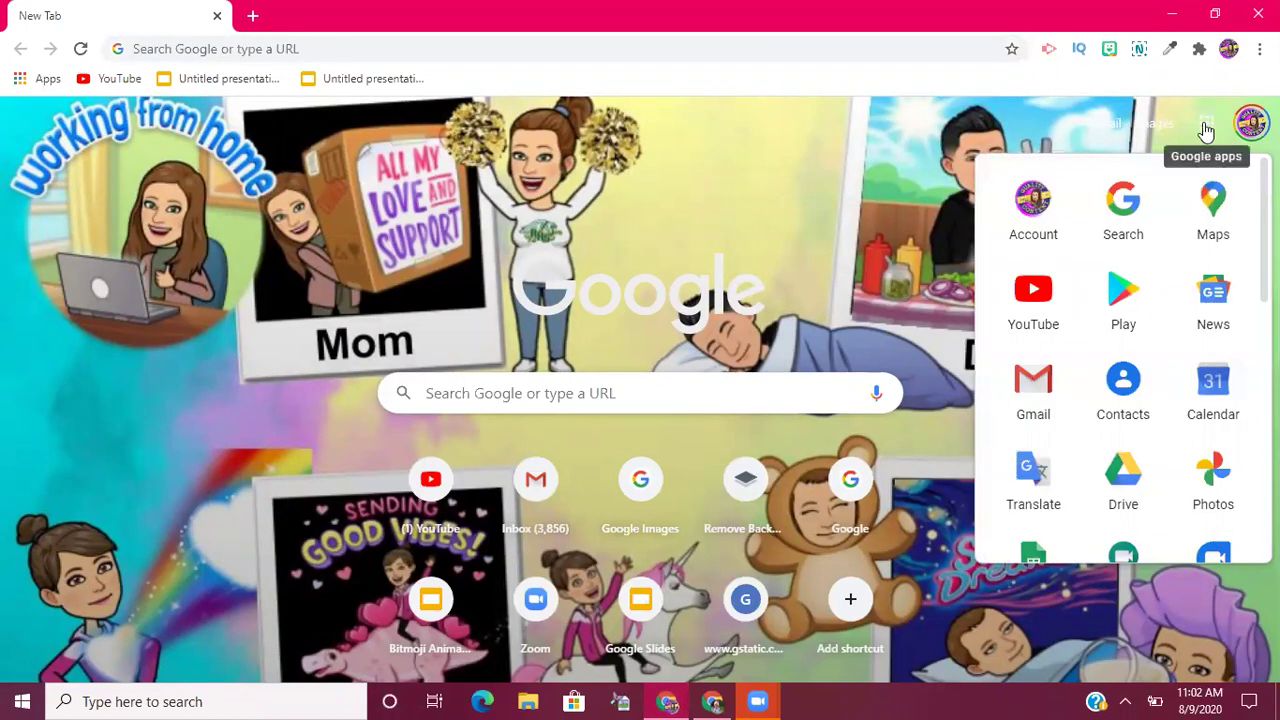
scroll(1182, 355, down, 5)
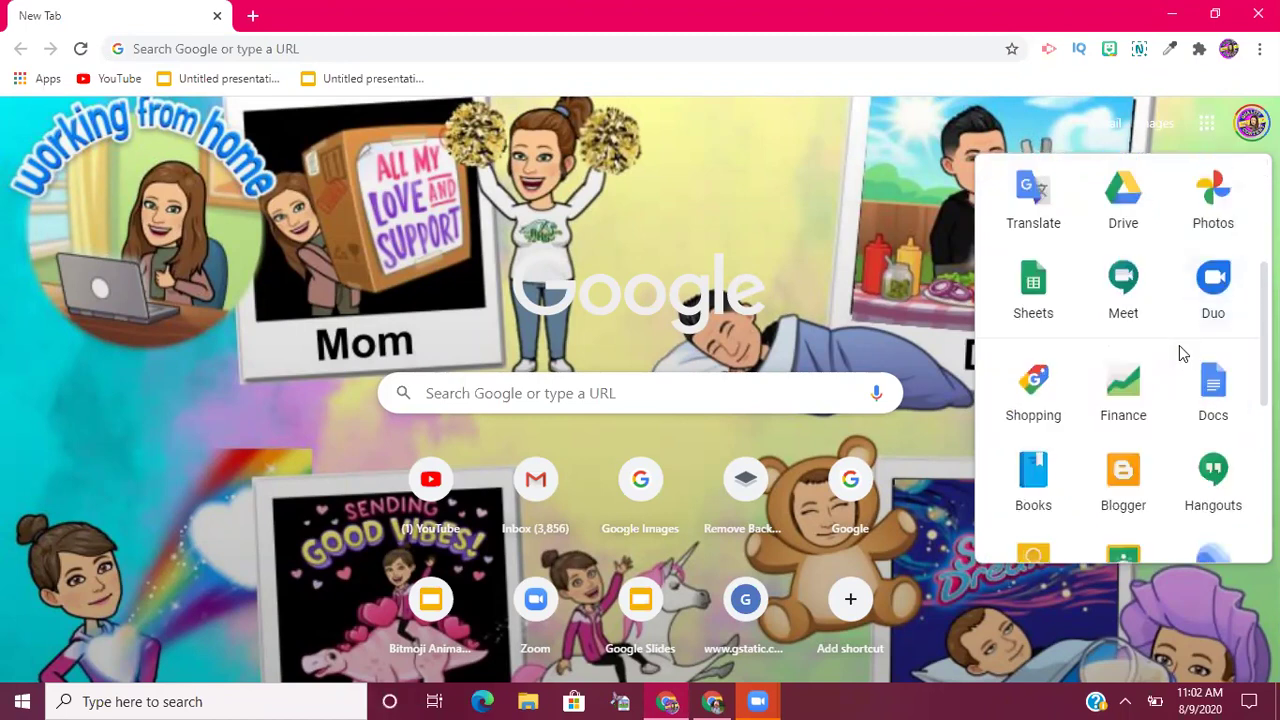
scroll(1182, 347, down, 1)
click(1121, 458)
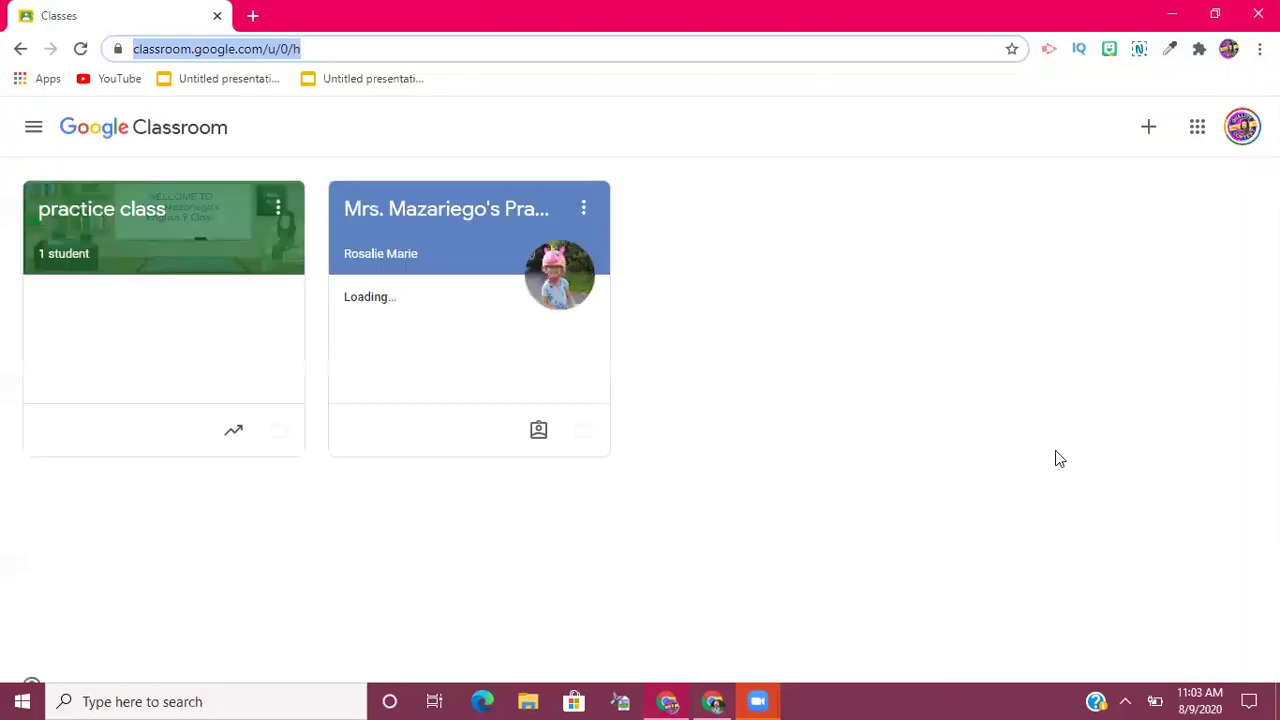
Step: Open the student's own Google Slides copy from the "interactive classroom" assignment in the teacher's practice class
click(422, 270)
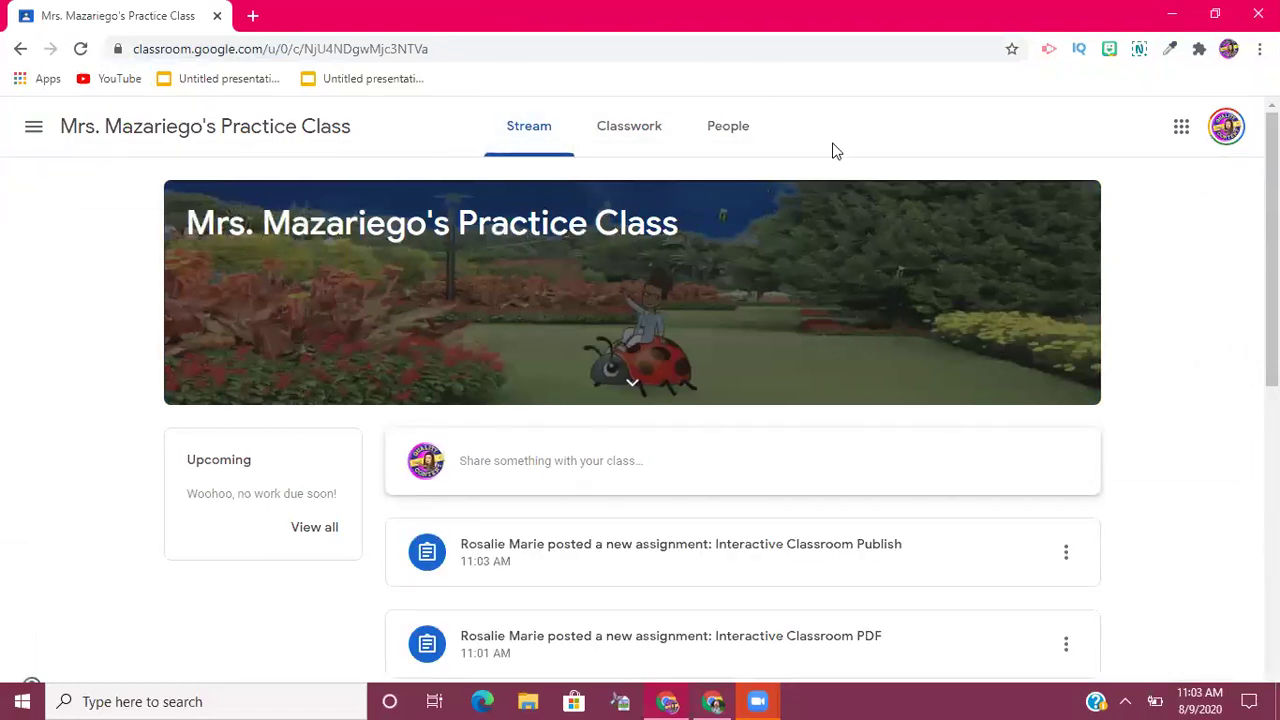
click(608, 136)
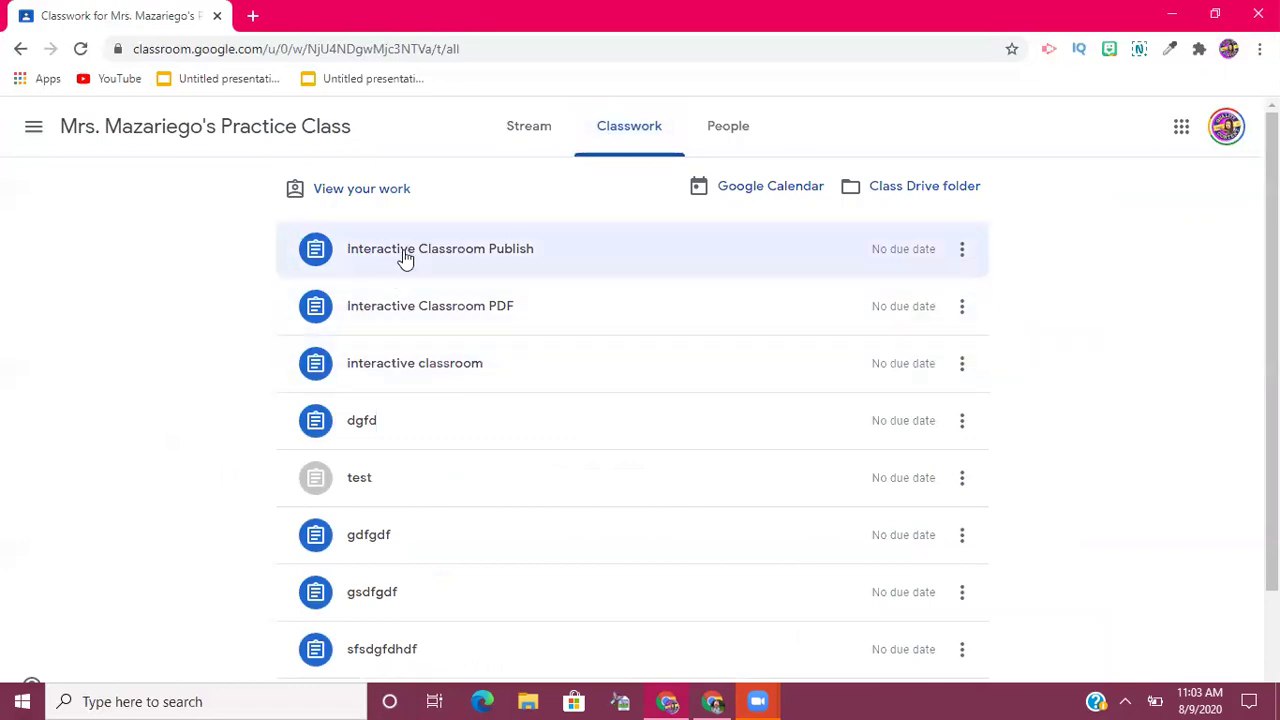
click(404, 372)
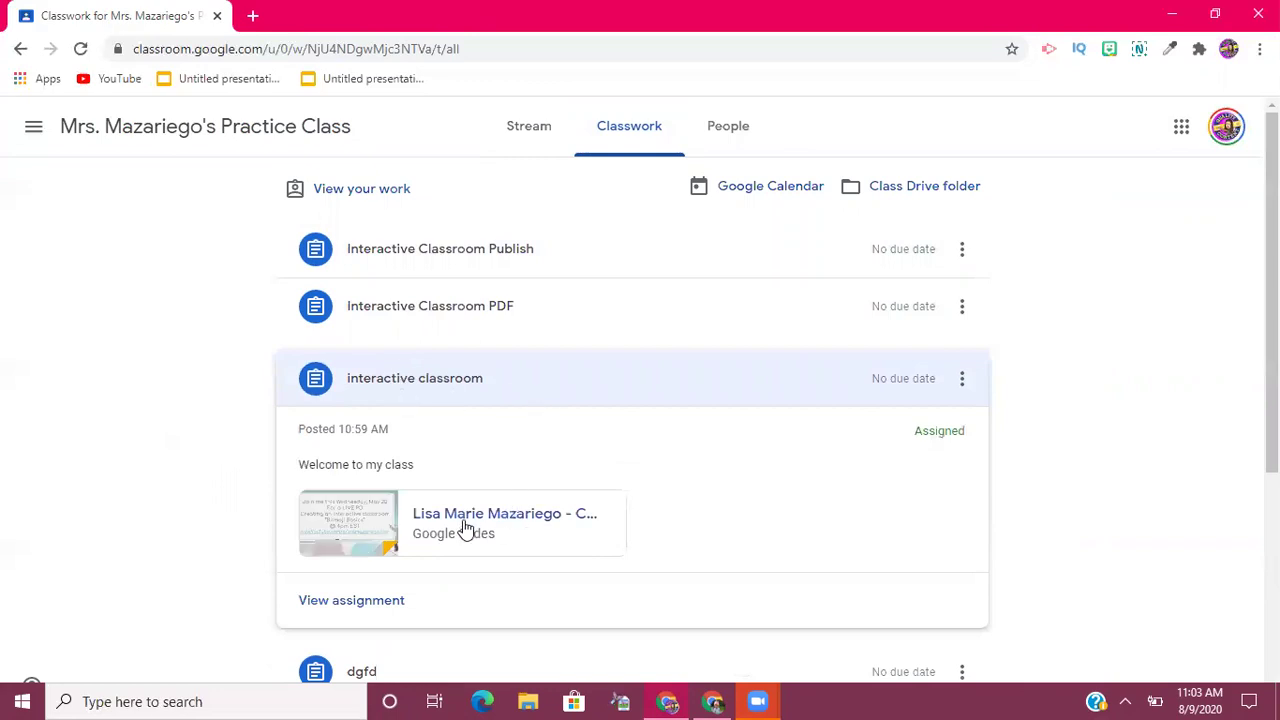
click(373, 603)
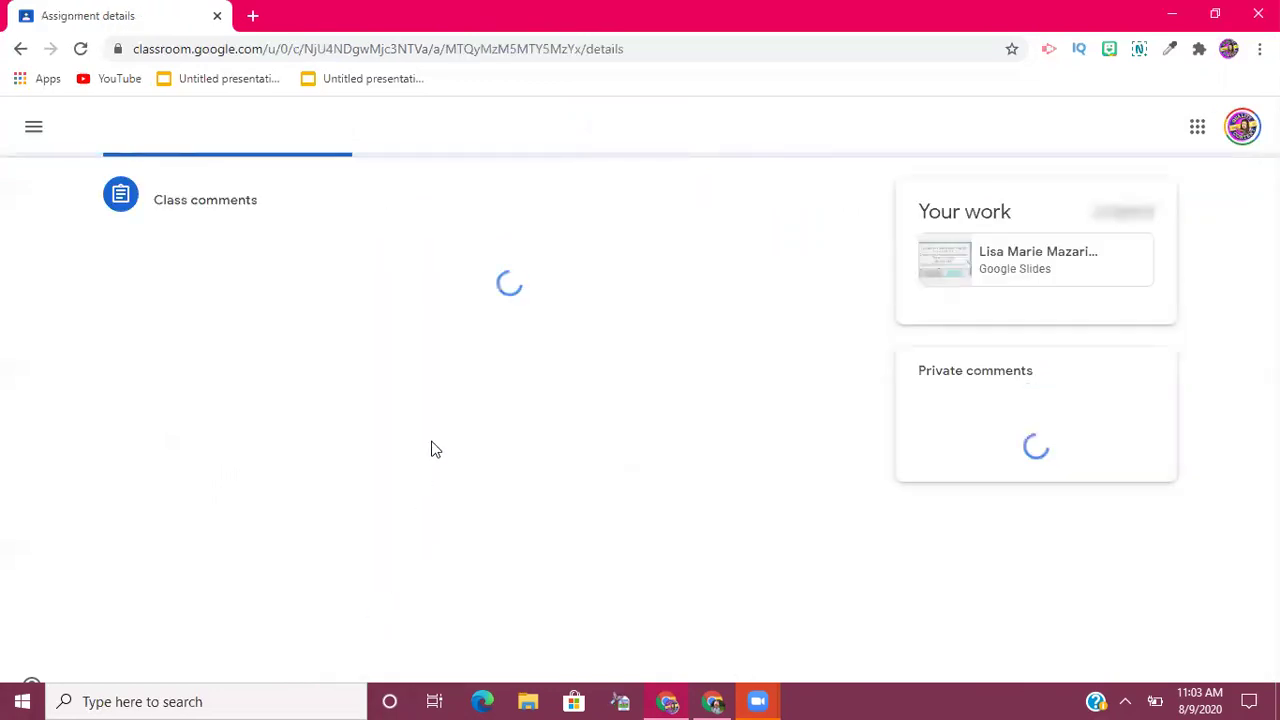
click(984, 276)
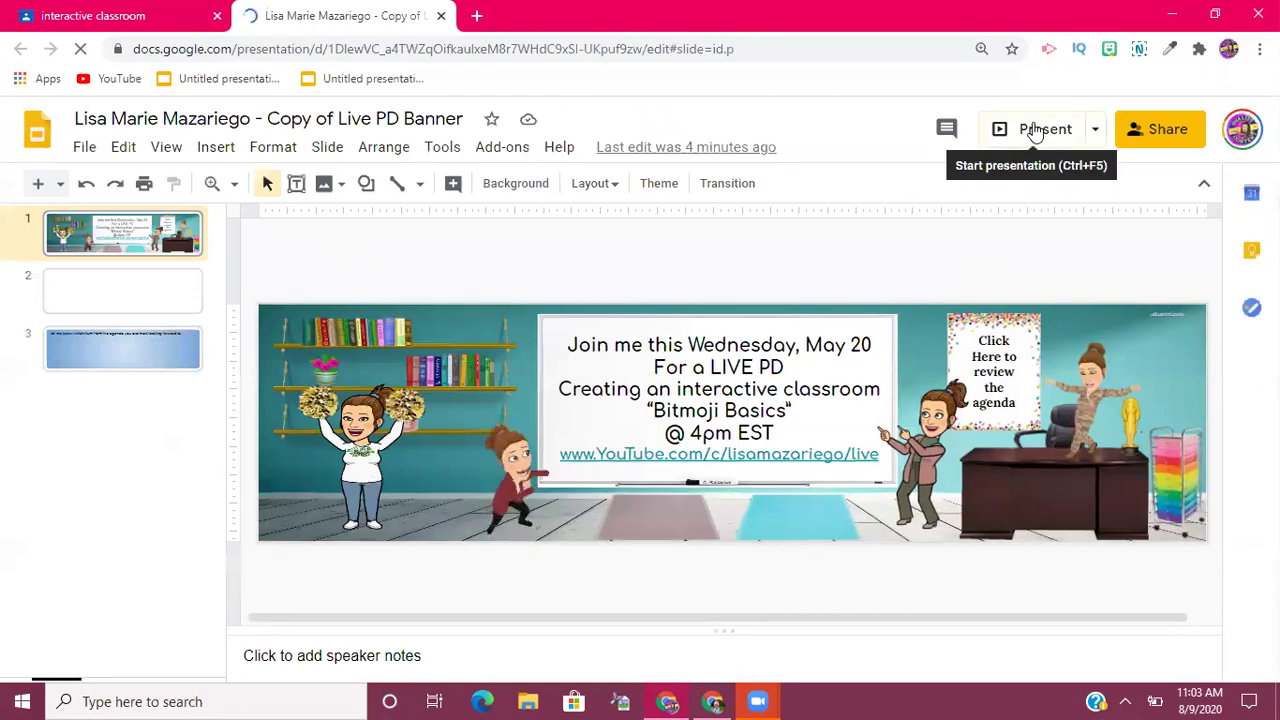
Step: Preview the Author's Study presentation linked from the lower row of books on slide 1
click(464, 361)
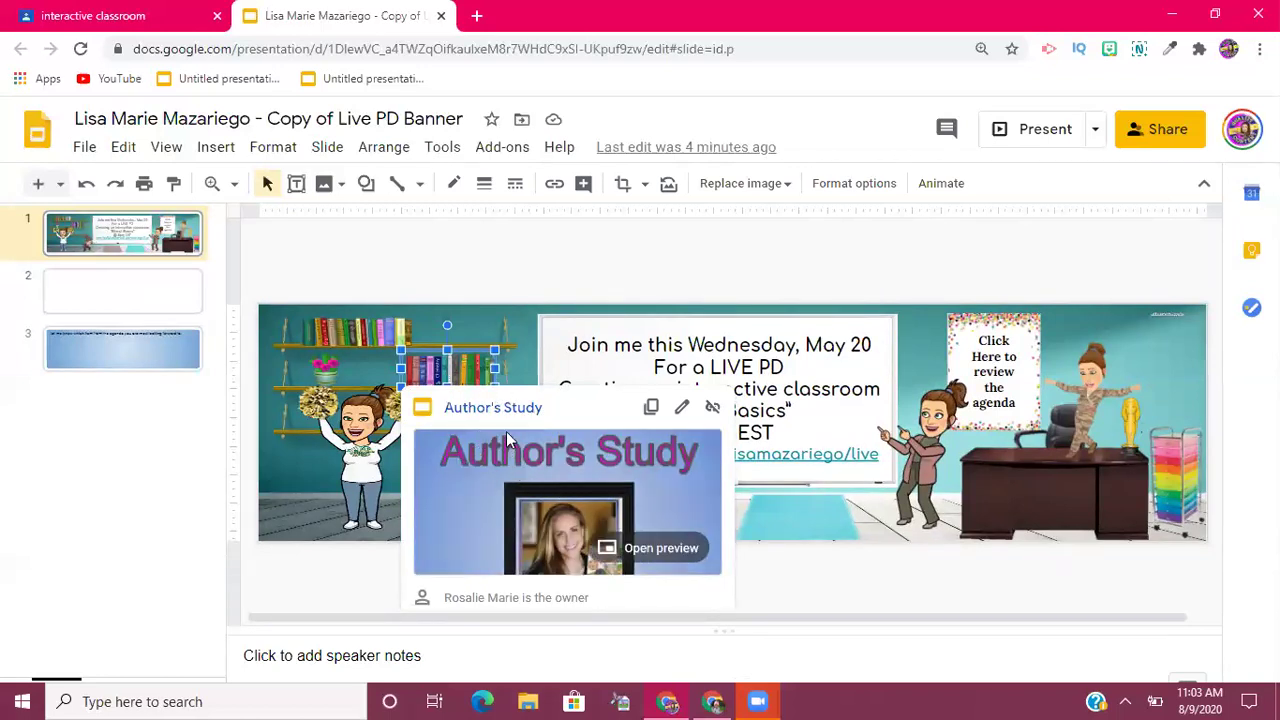
click(506, 450)
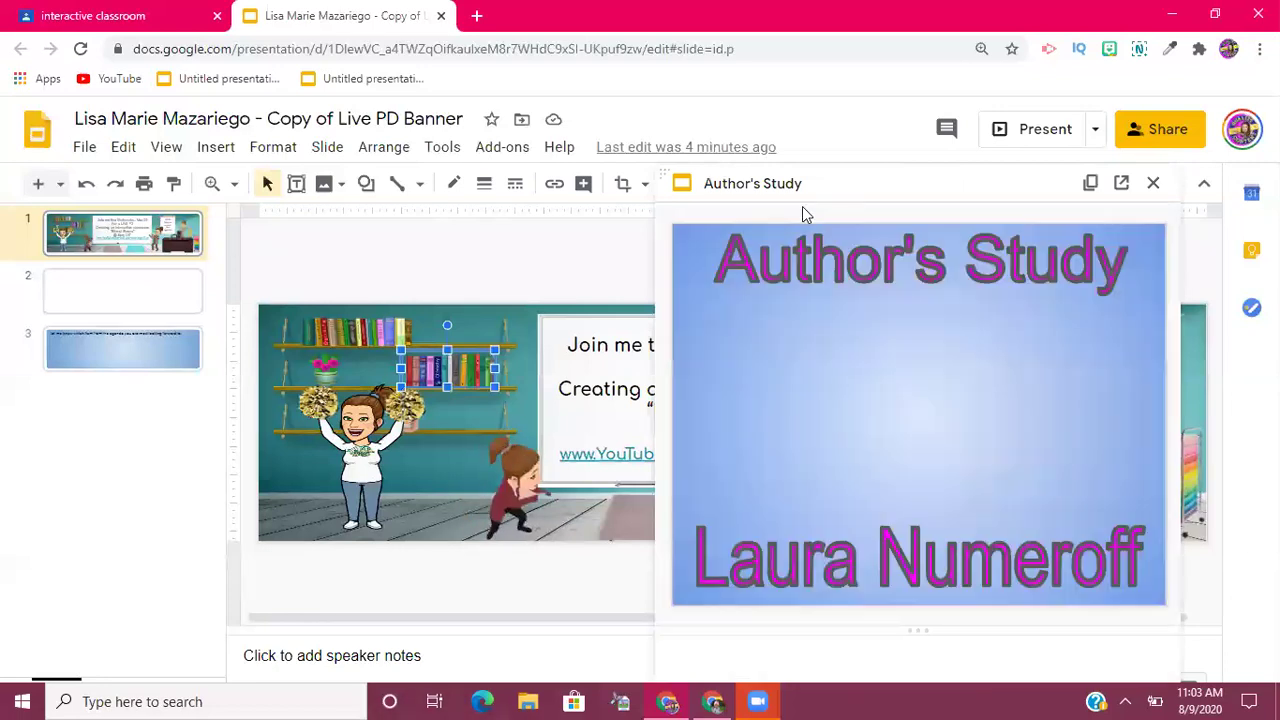